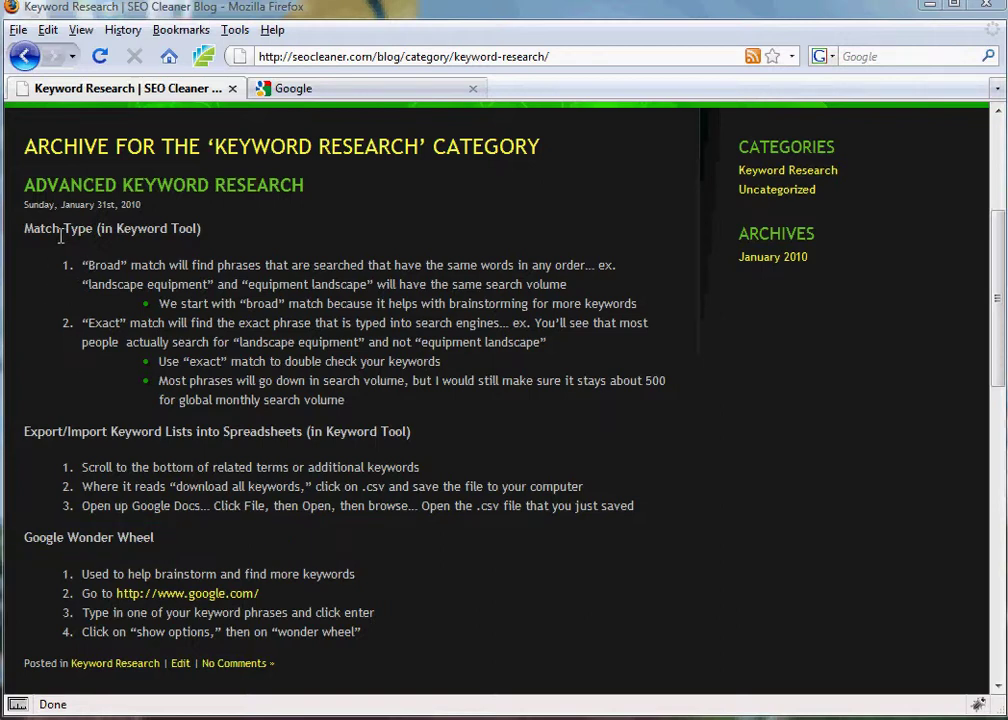
Step: Search Google for "keyword tool" in the second browser tab and open the Google AdWords Keyword Tool result
{"action": "left_click", "coordinate": [354, 93]}
{"action": "left_click", "coordinate": [502, 393]}
{"action": "type", "text": "keyword tool"}
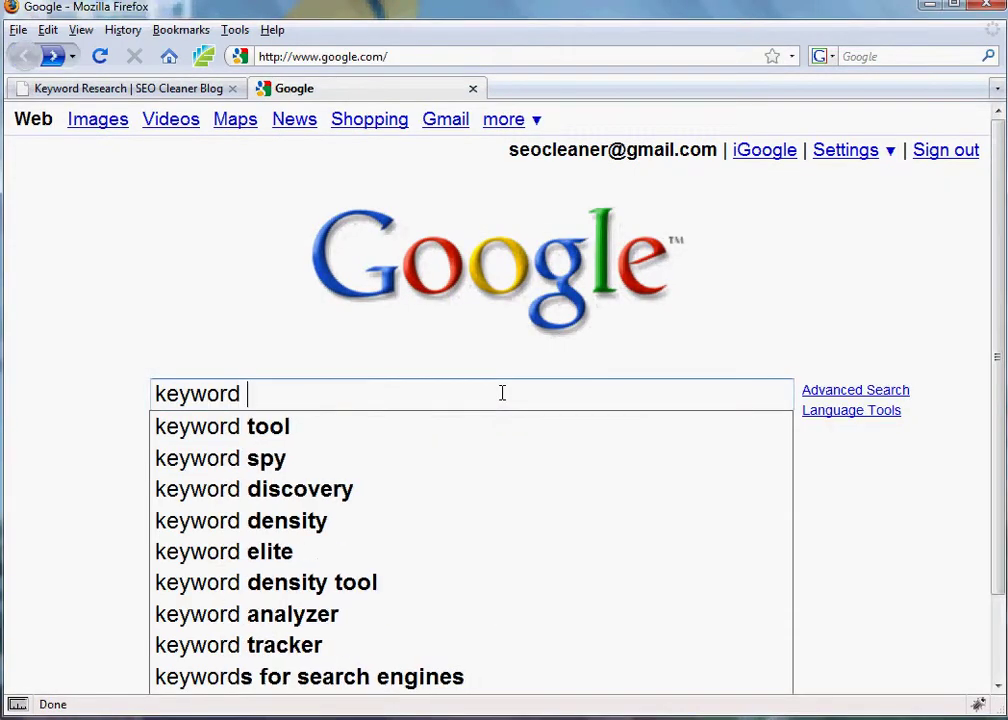
{"action": "key", "text": "Return"}
{"action": "left_click", "coordinate": [297, 430]}
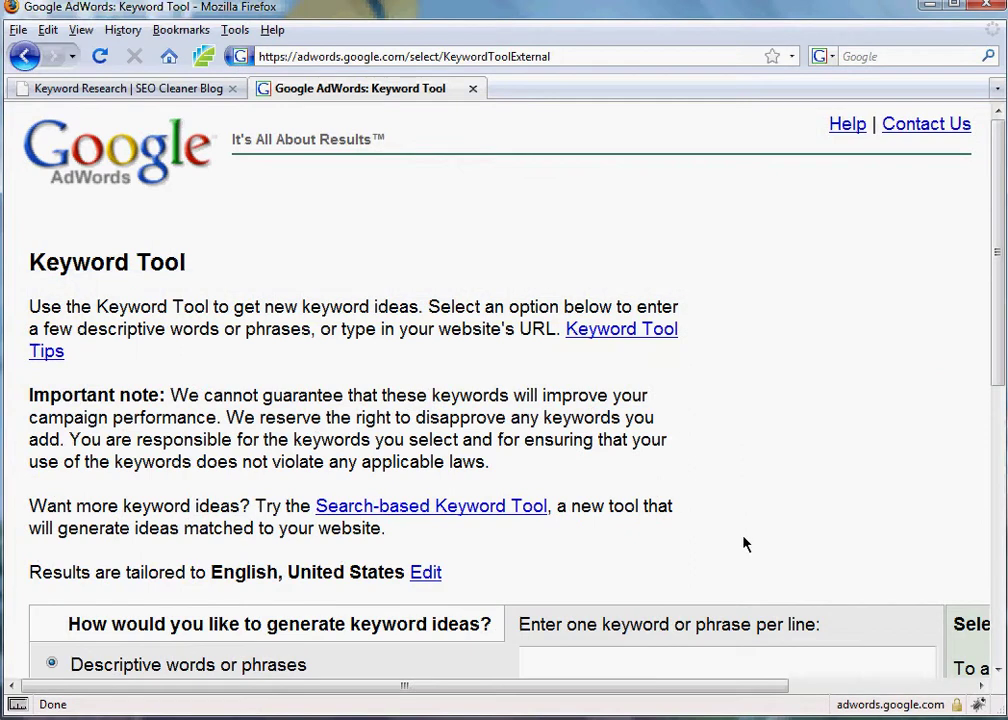
Step: Fill in the picture verification characters on the keyword form
{"action": "scroll", "coordinate": [747, 540], "scroll_direction": "down", "scroll_amount": 4}
{"action": "scroll", "coordinate": [720, 545], "scroll_direction": "down", "scroll_amount": 2}
{"action": "left_click", "coordinate": [650, 547]}
{"action": "type", "text": "hsvim"}
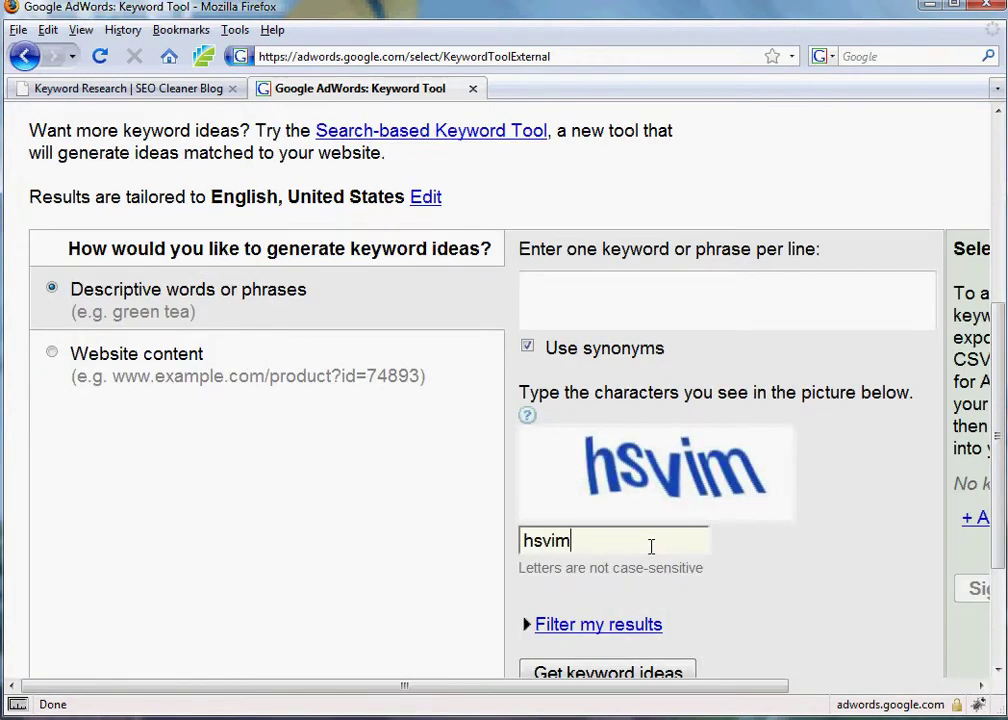
Step: Enter "landscape equipment" and "equipment landscape" on separate lines as the keyword phrases
{"action": "left_click", "coordinate": [596, 303]}
{"action": "type", "text": "landscapre"}
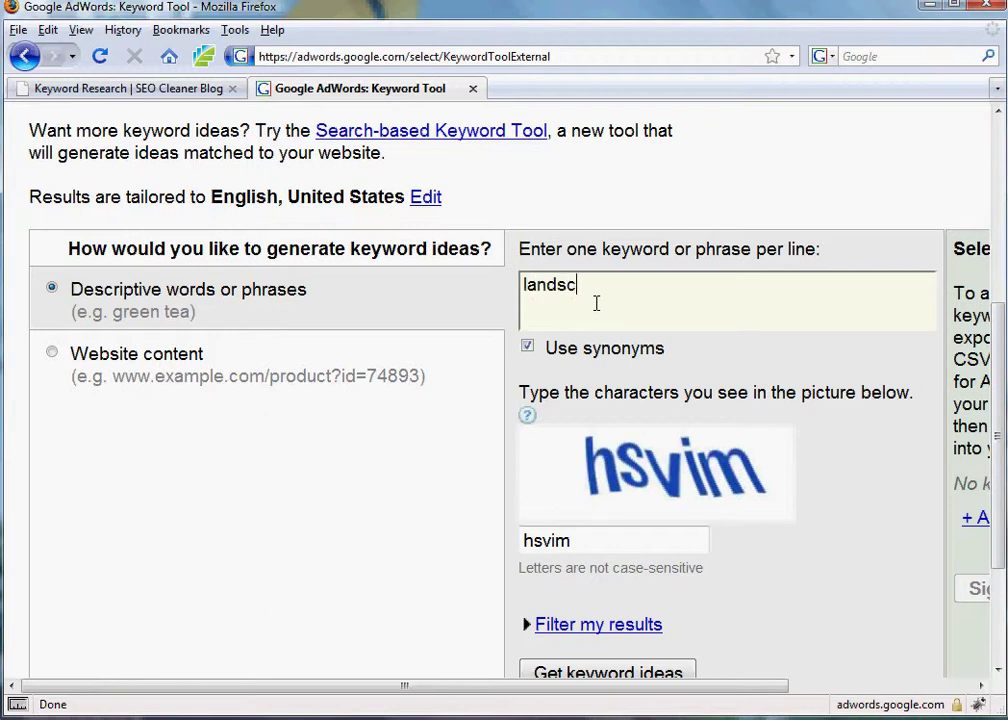
{"action": "key", "text": "BackSpace"}
{"action": "key", "text": "BackSpace"}
{"action": "type", "text": "e equipment "}
{"action": "type", "text": "equipment"}
{"action": "type", "text": " landscape"}
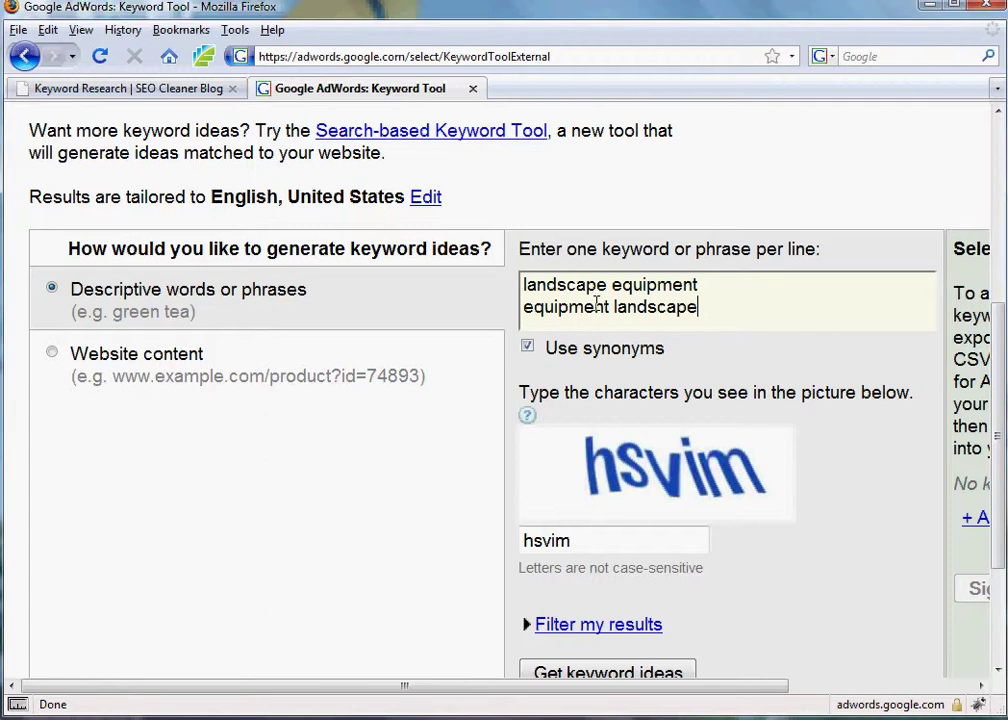
Step: Turn off the use of synonyms and get keyword ideas for the entered phrases
{"action": "scroll", "coordinate": [765, 580], "scroll_direction": "down", "scroll_amount": 3}
{"action": "left_click", "coordinate": [527, 197]}
{"action": "left_click", "coordinate": [588, 526]}
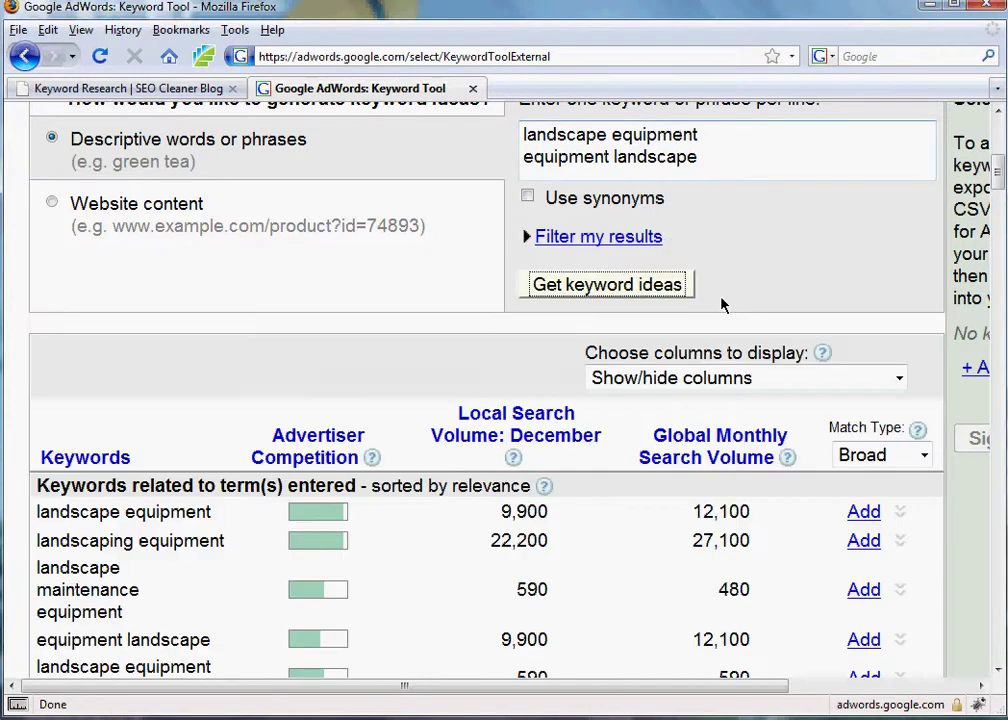
Step: Compare the landscape keyword search volumes under the Broad and Exact match types
{"action": "scroll", "coordinate": [821, 522], "scroll_direction": "down", "scroll_amount": 4}
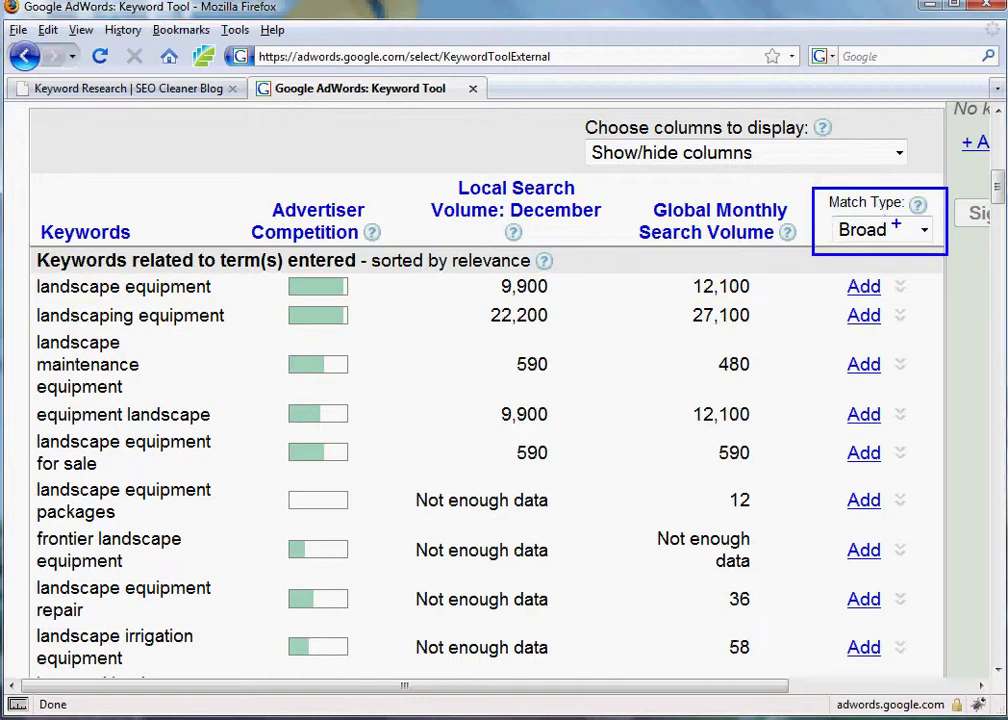
{"action": "left_click", "coordinate": [900, 232]}
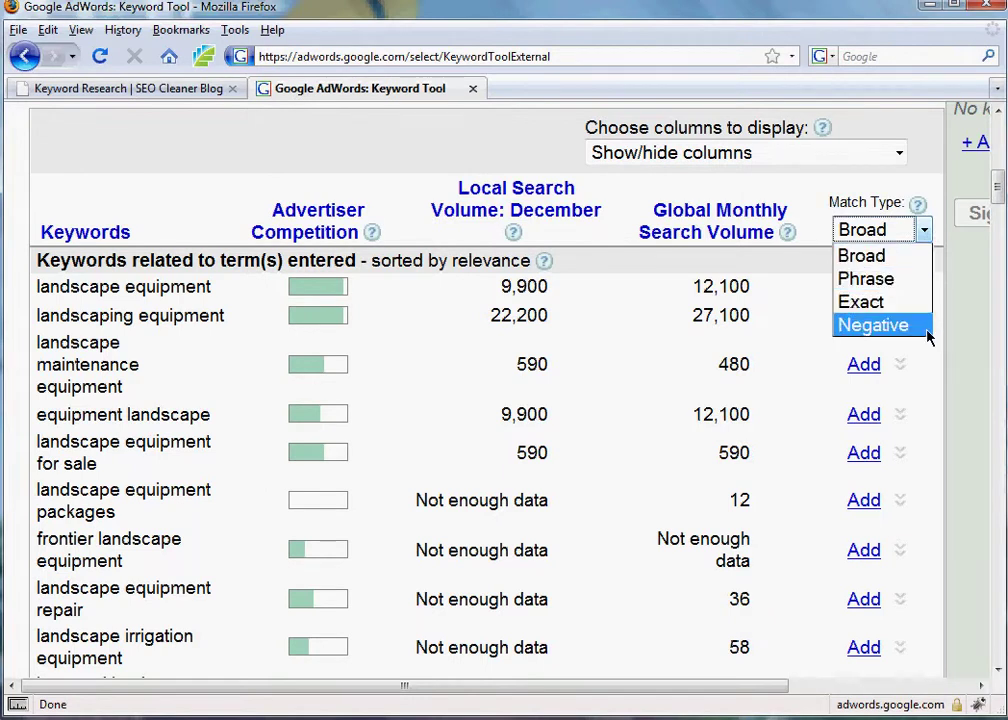
{"action": "left_click", "coordinate": [905, 257]}
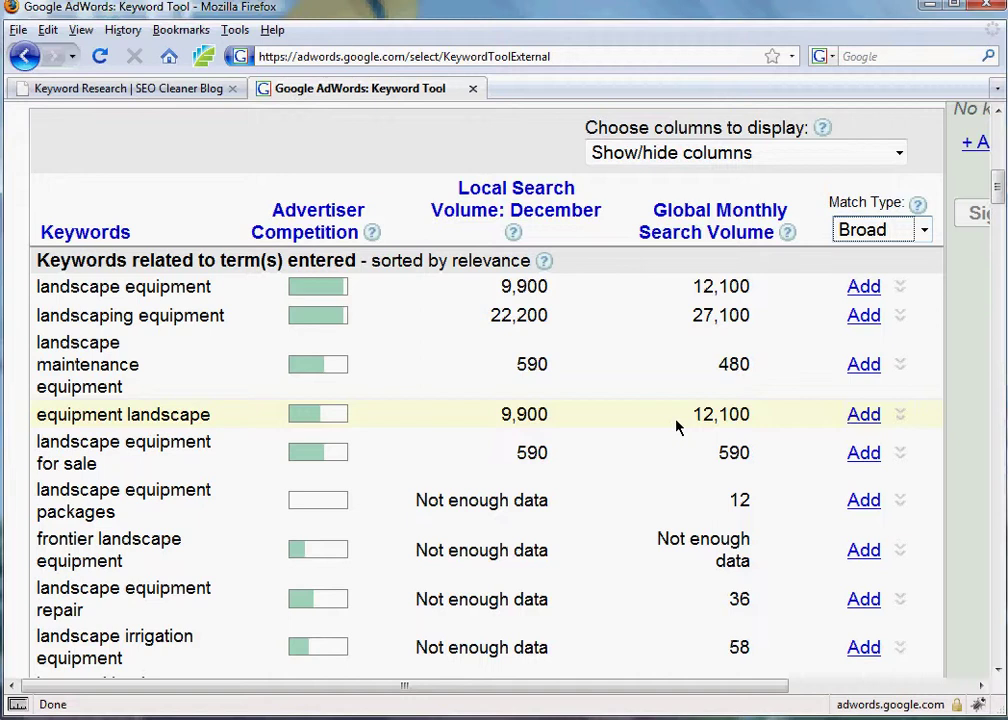
{"action": "left_click", "coordinate": [918, 232]}
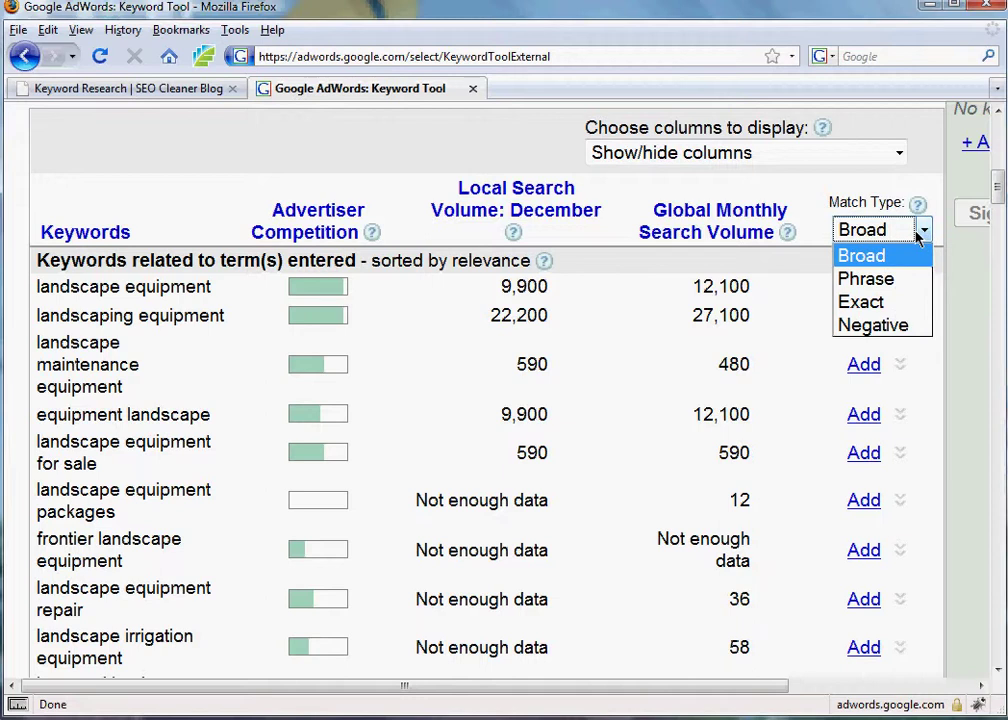
{"action": "left_click", "coordinate": [904, 311]}
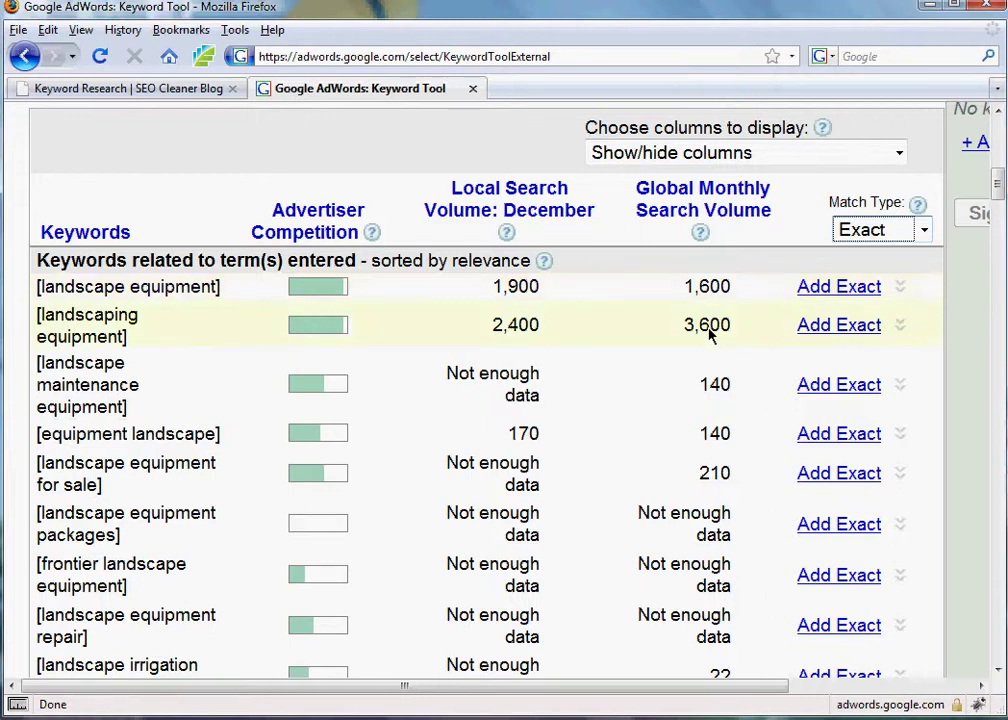
Step: Set the match type of the landscape keyword results back to Broad
{"action": "scroll", "coordinate": [715, 333], "scroll_direction": "up", "scroll_amount": 1}
{"action": "scroll", "coordinate": [805, 371], "scroll_direction": "up", "scroll_amount": 4}
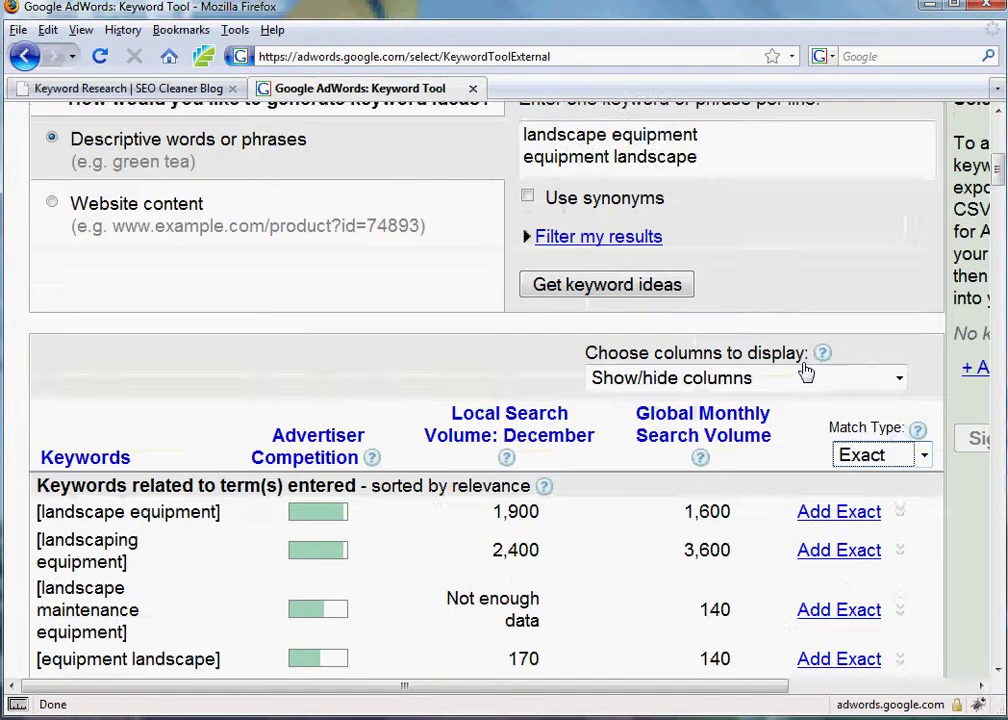
{"action": "scroll", "coordinate": [899, 516], "scroll_direction": "down", "scroll_amount": 1}
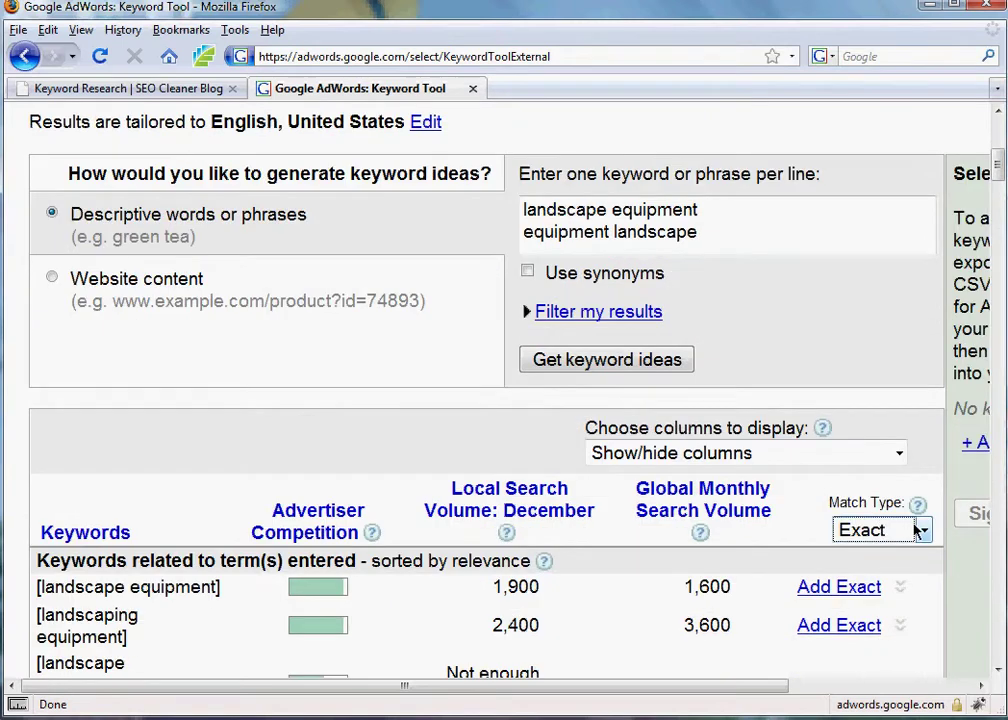
{"action": "left_click", "coordinate": [922, 533]}
{"action": "left_click", "coordinate": [912, 562]}
Step: Replace the keyword phrases with "aerate lawn" and "lawn aerate" on separate lines and get keyword ideas
{"action": "left_click_drag", "start_coordinate": [700, 232], "coordinate": [243, 120]}
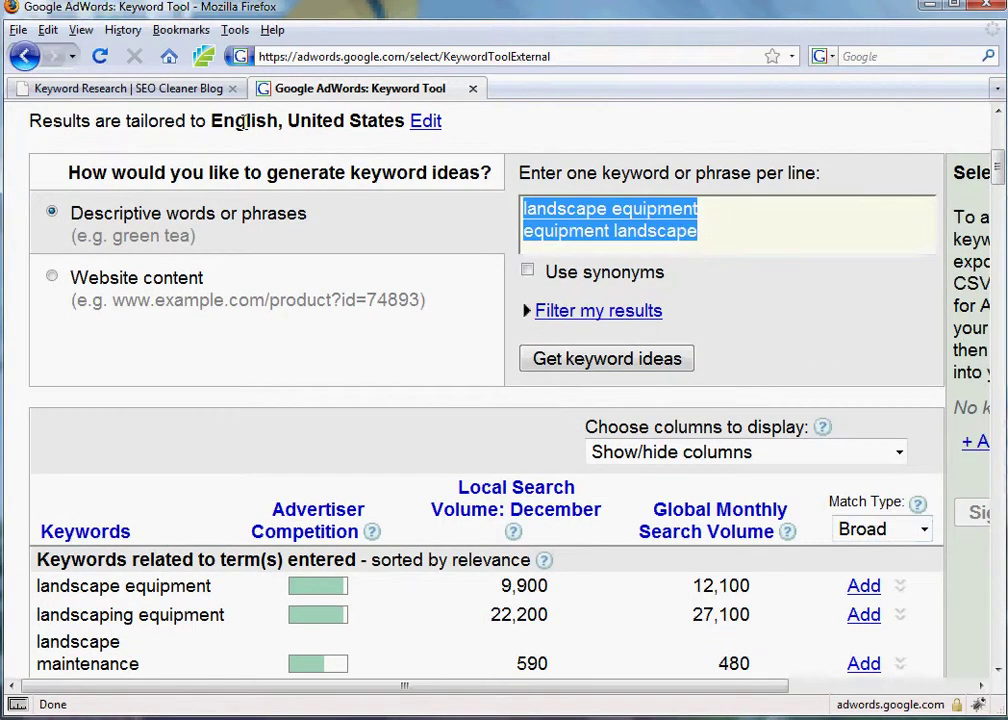
{"action": "type", "text": "aerate aw"}
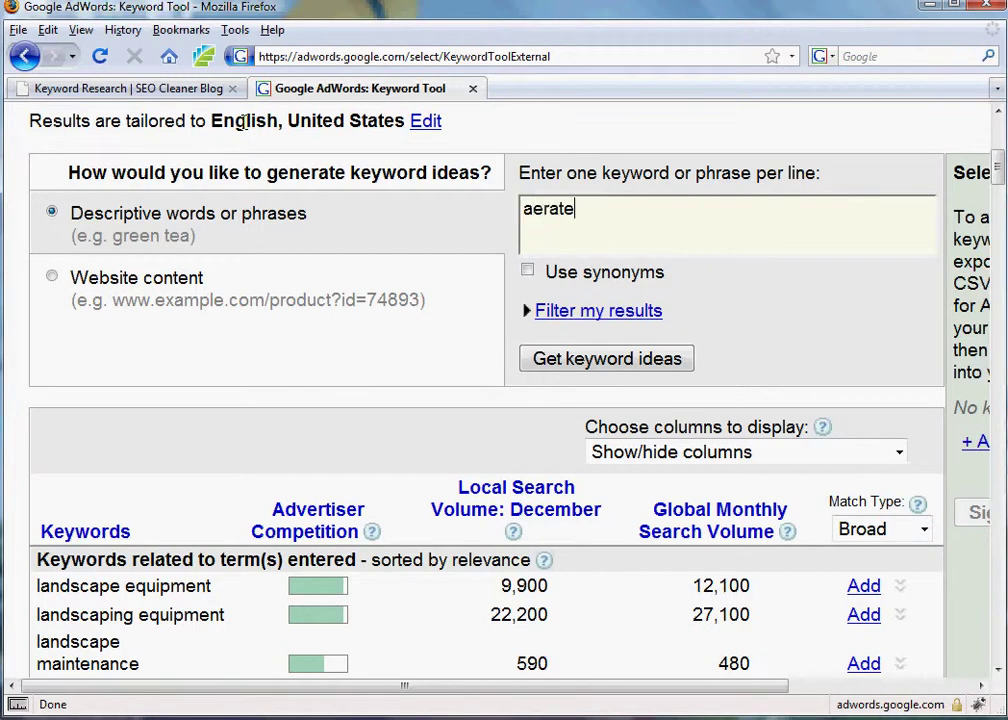
{"action": "key", "text": "BackSpace"}
{"action": "key", "text": "BackSpace"}
{"action": "type", "text": "lawn"}
{"action": "key", "text": "Return"}
{"action": "type", "text": "law"}
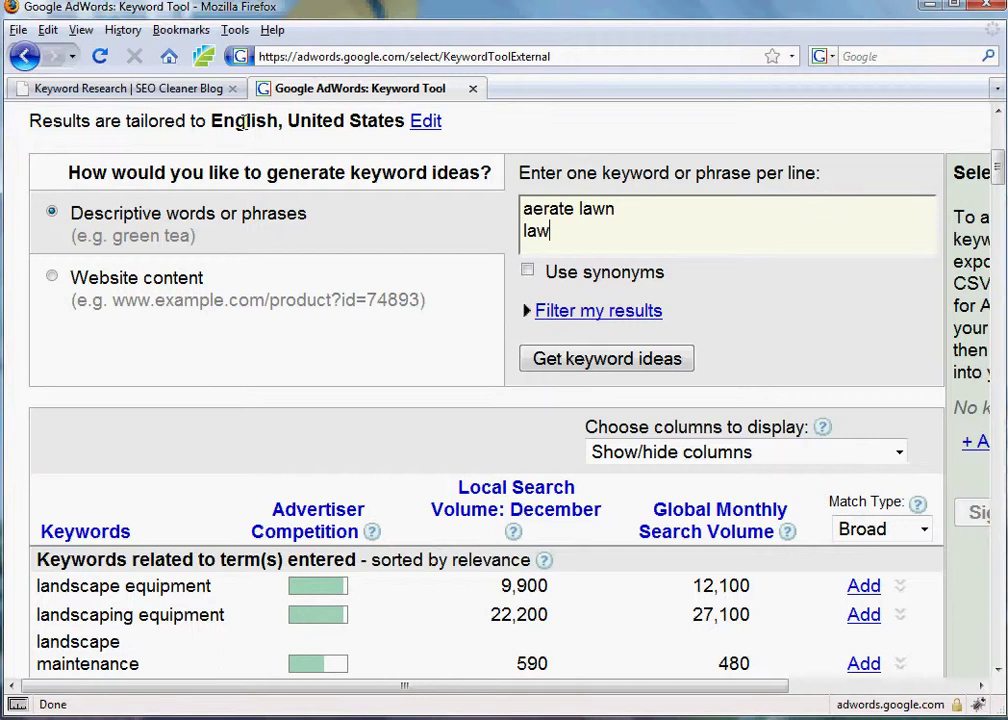
{"action": "type", "text": "n aerate"}
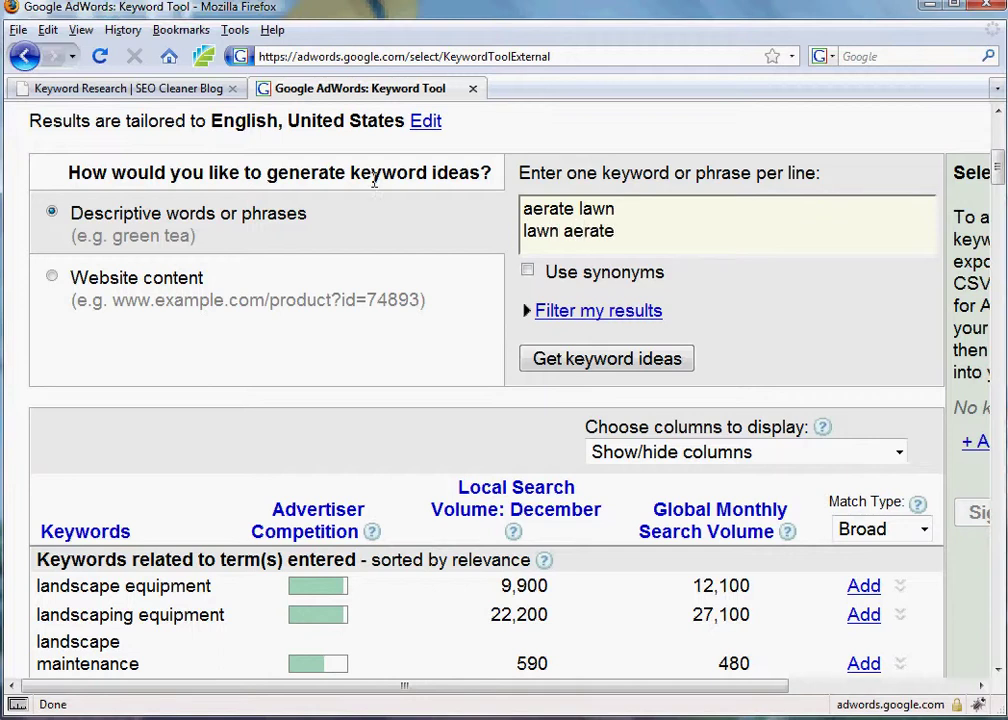
{"action": "left_click", "coordinate": [606, 370]}
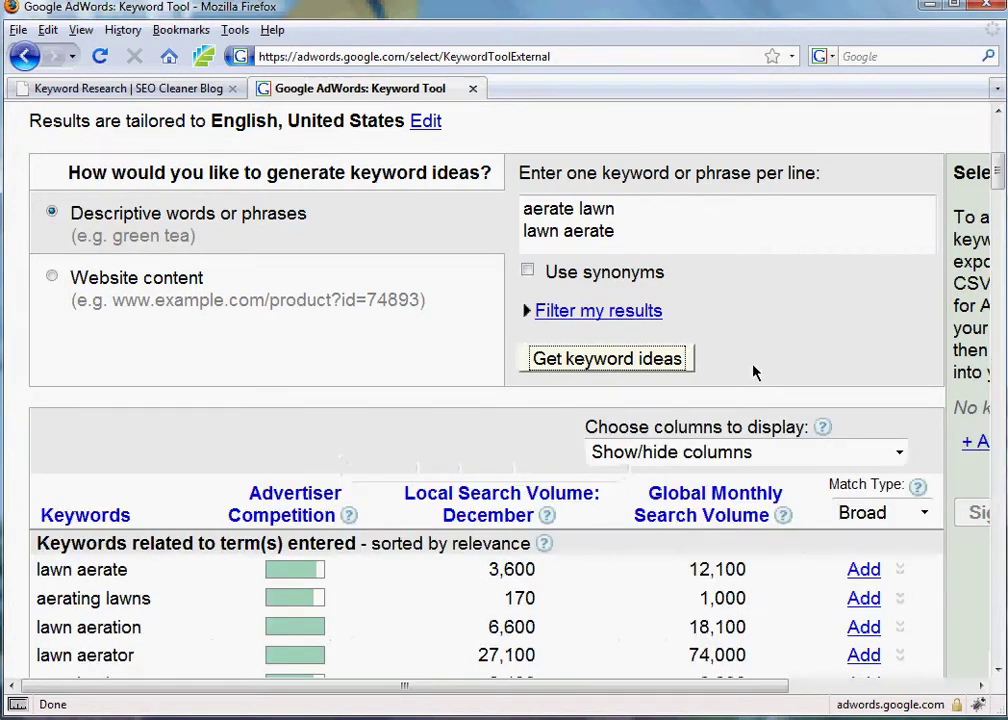
Step: Review the lawn keyword results under Broad, and switch to Exact match to compare the global monthly search volumes
{"action": "scroll", "coordinate": [756, 373], "scroll_direction": "down", "scroll_amount": 1}
{"action": "scroll", "coordinate": [756, 373], "scroll_direction": "down", "scroll_amount": 2}
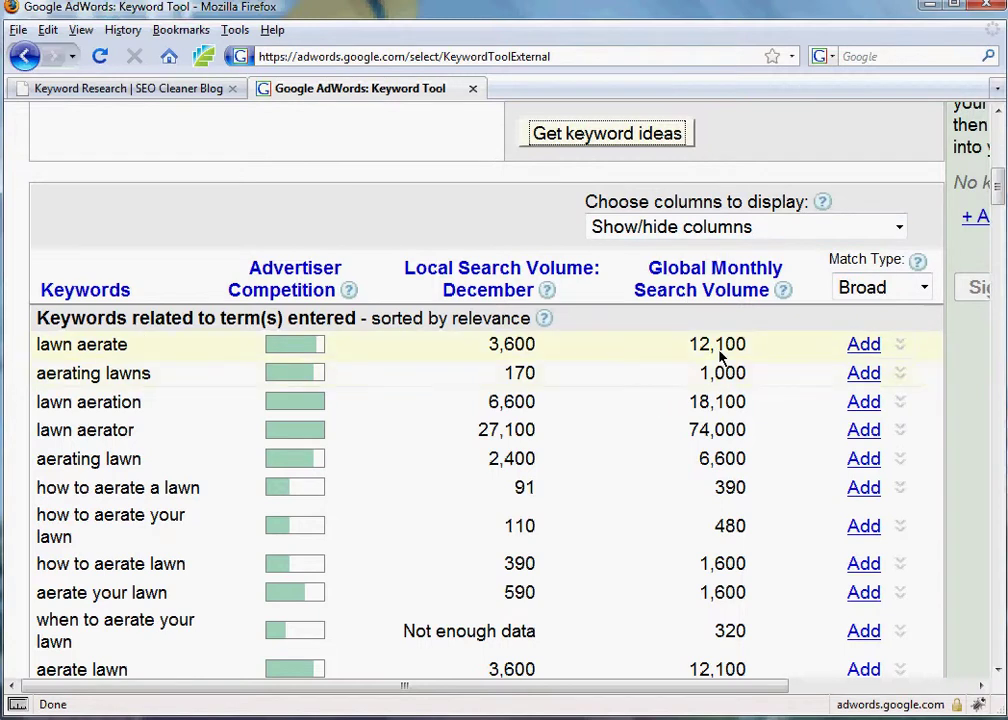
{"action": "scroll", "coordinate": [326, 418], "scroll_direction": "down", "scroll_amount": 1}
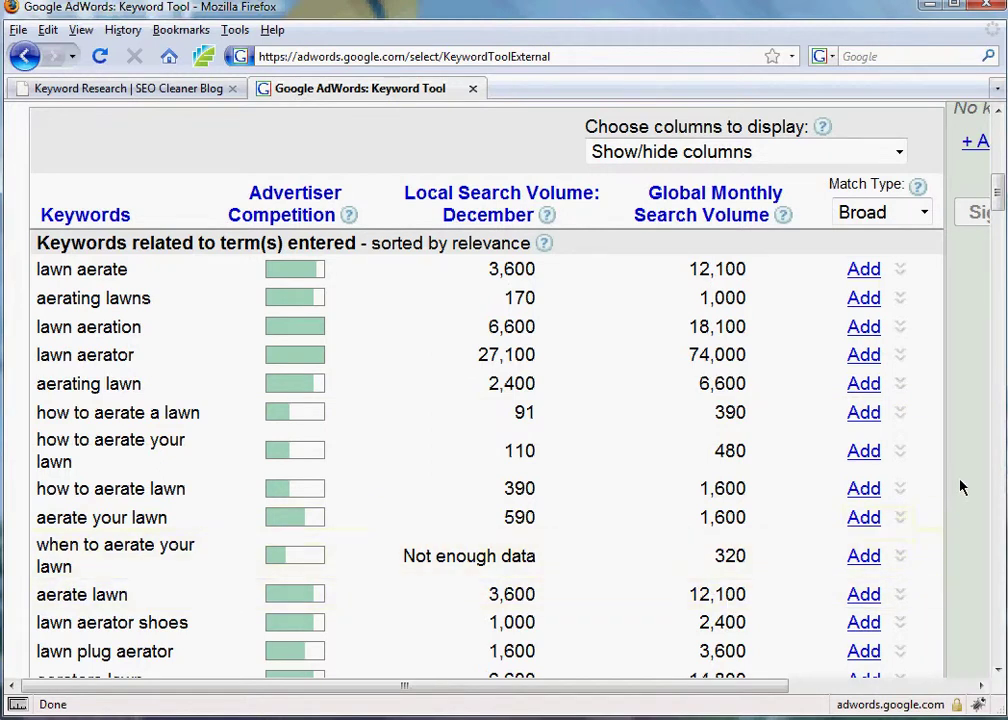
{"action": "left_click", "coordinate": [925, 215]}
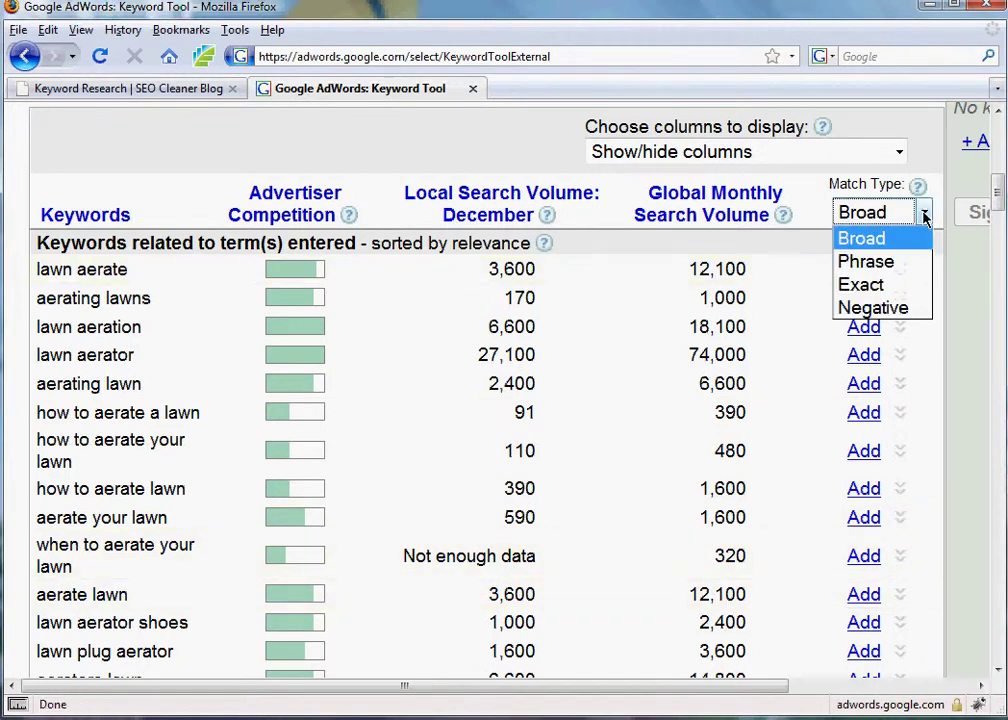
{"action": "left_click", "coordinate": [917, 287]}
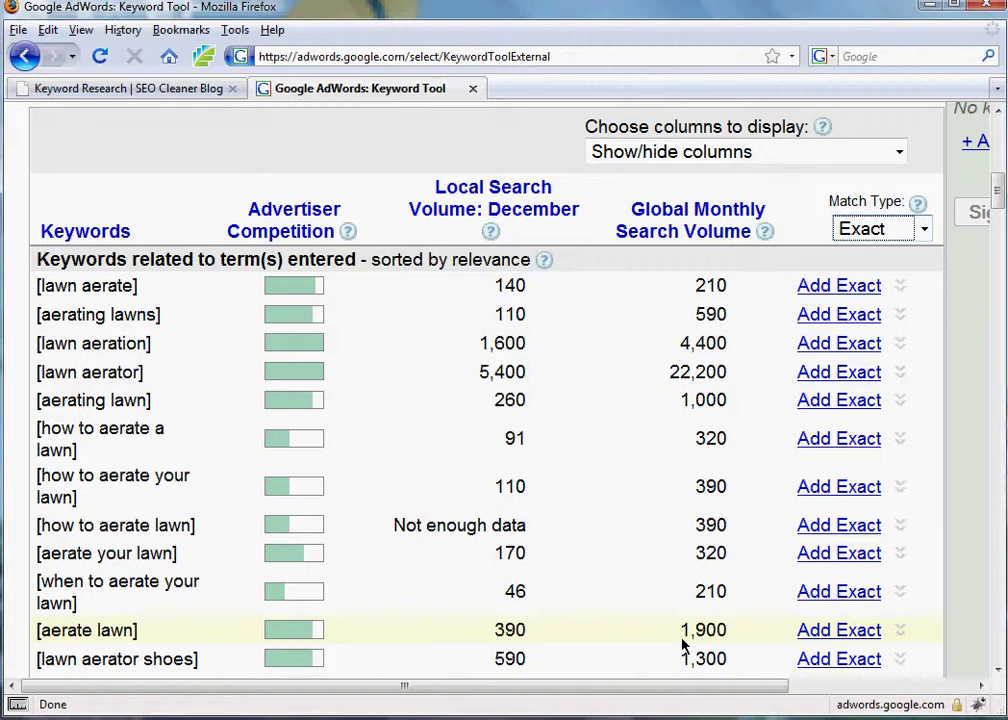
{"action": "left_click_drag", "start_coordinate": [596, 188], "coordinate": [790, 673]}
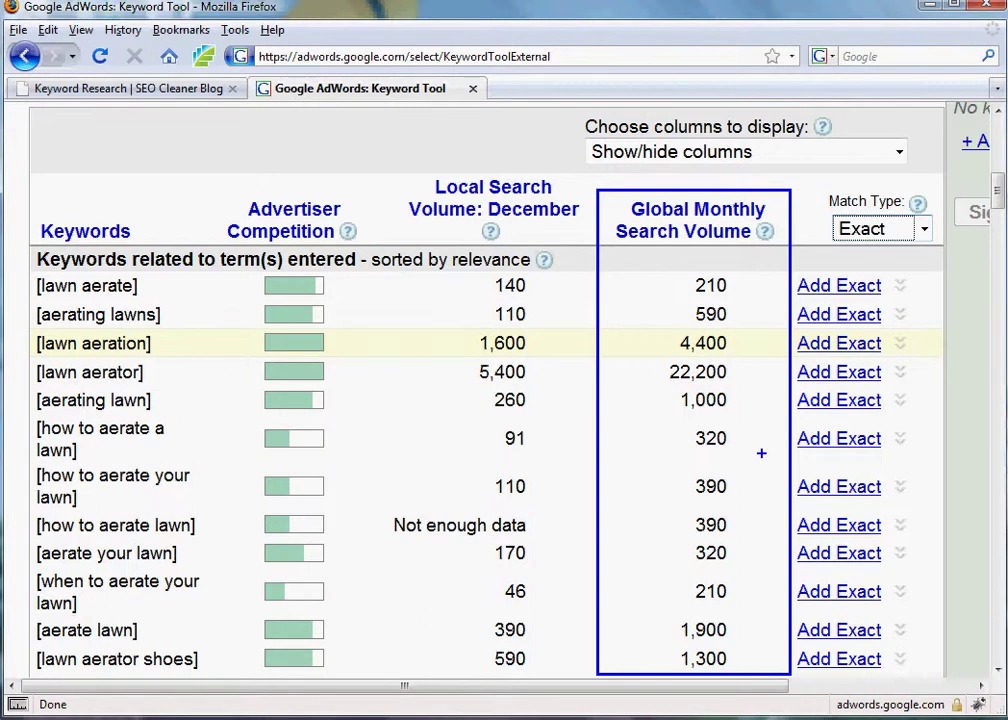
Step: Check the blog notes on exporting and importing keyword lists into spreadsheets, and return to the Keyword Tool tab
{"action": "scroll", "coordinate": [716, 280], "scroll_direction": "up", "scroll_amount": 3}
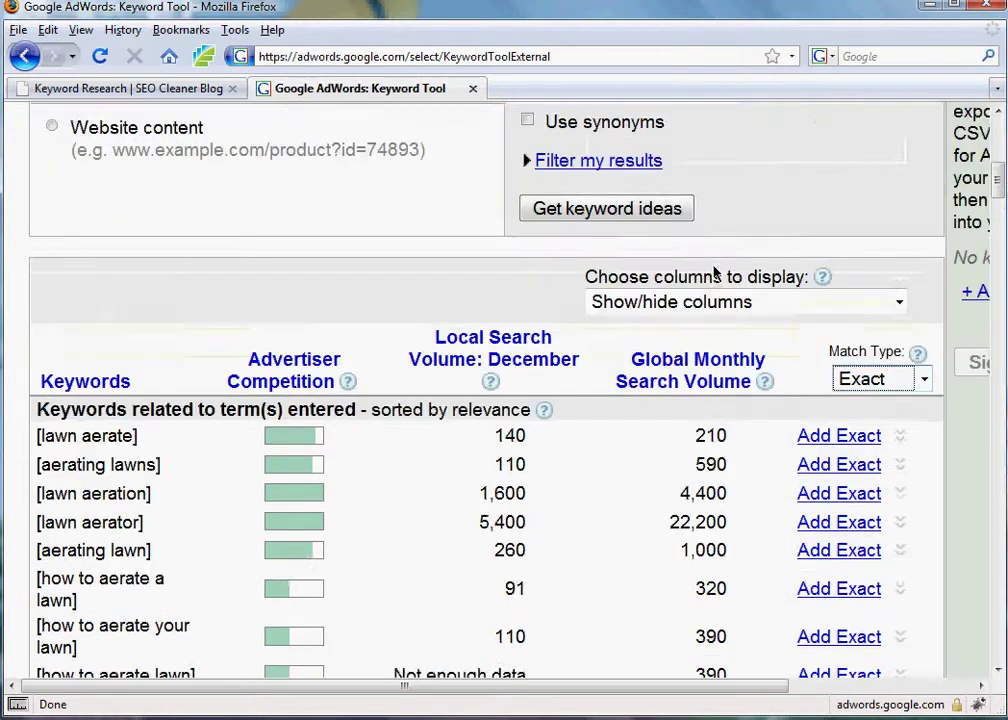
{"action": "left_click", "coordinate": [128, 88]}
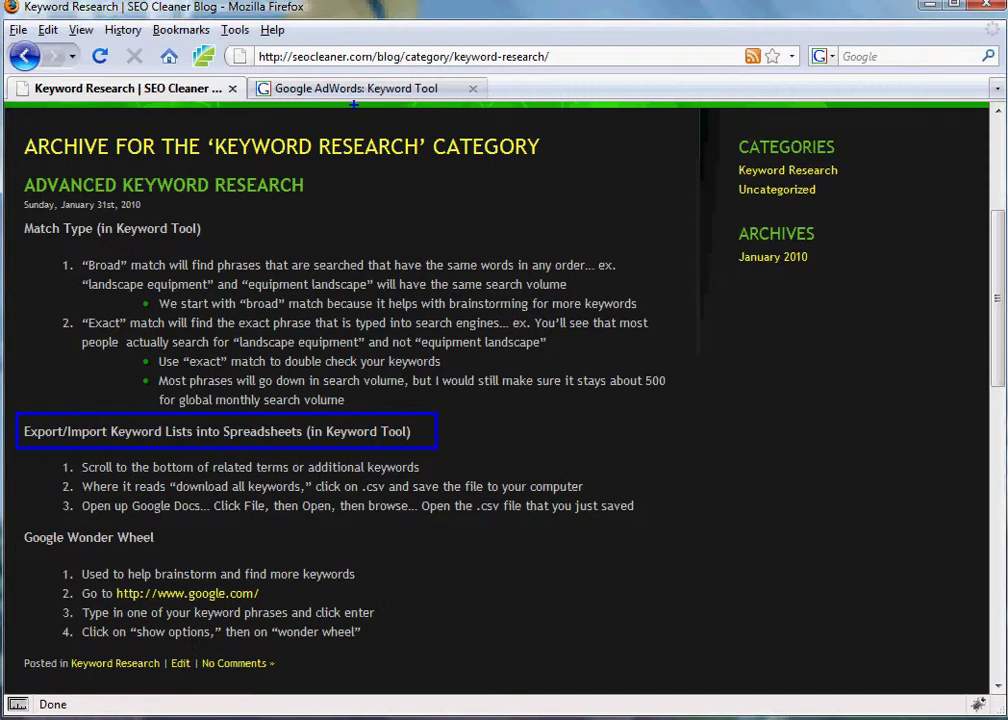
{"action": "left_click", "coordinate": [410, 90]}
Step: Open google.com in a new browser tab
{"action": "key", "text": "ctrl+t"}
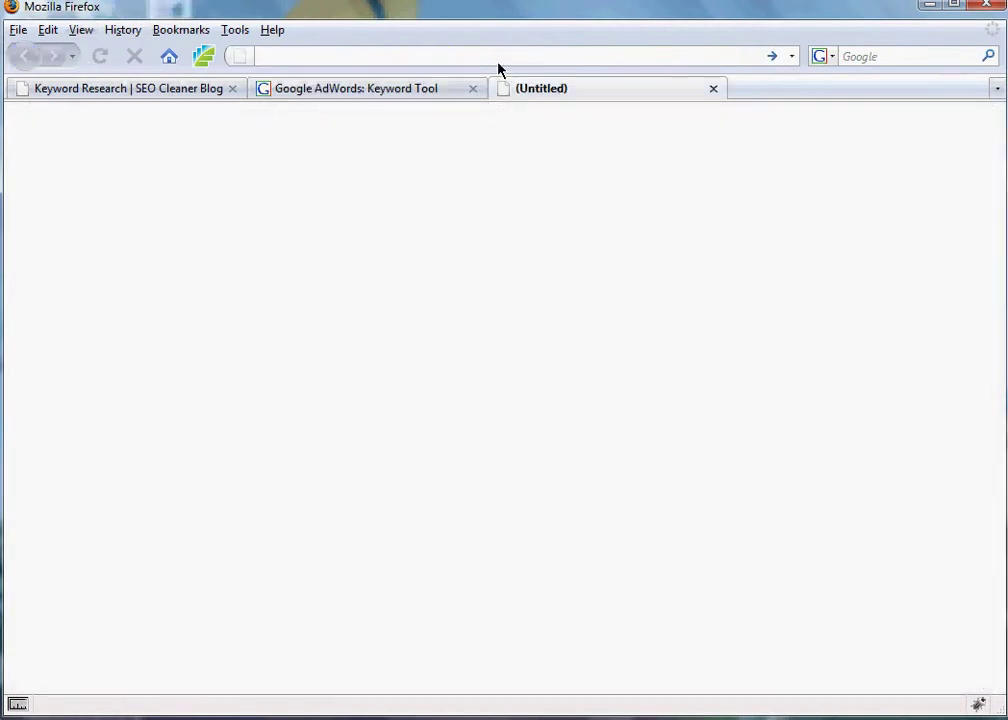
{"action": "type", "text": "google.co"}
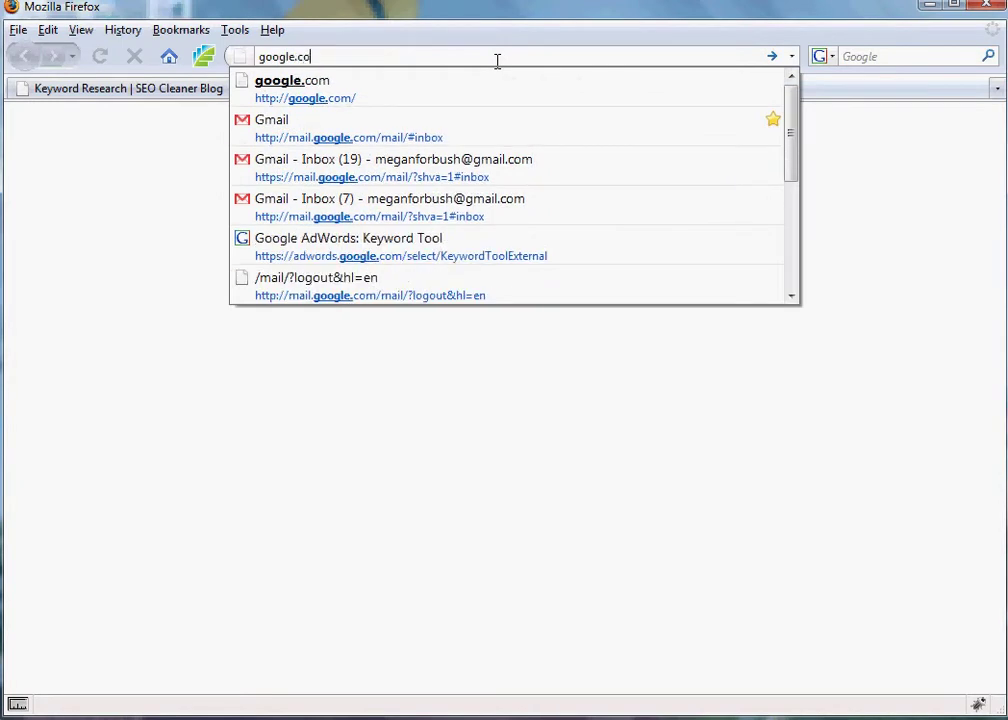
{"action": "type", "text": "m"}
{"action": "key", "text": "Return"}
Step: Search Google for "googledocs" and open the "Welcome to Google Docs" result
{"action": "type", "text": "google.c"}
{"action": "key", "text": "BackSpace"}
{"action": "key", "text": "BackSpace"}
{"action": "key", "text": "BackSpace"}
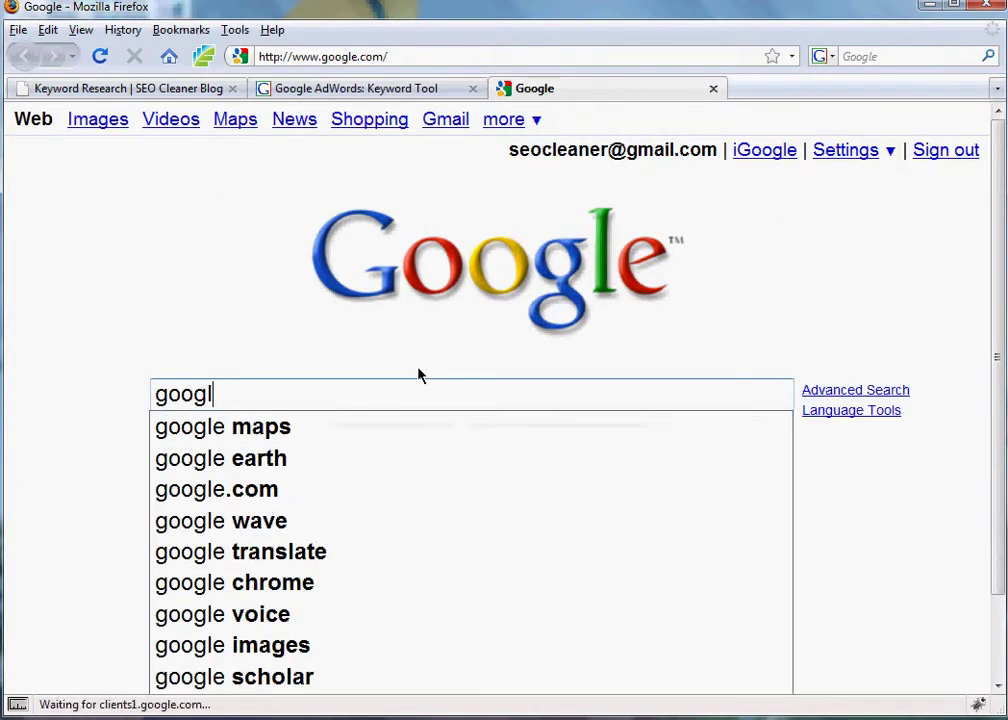
{"action": "type", "text": "edocs"}
{"action": "key", "text": "Return"}
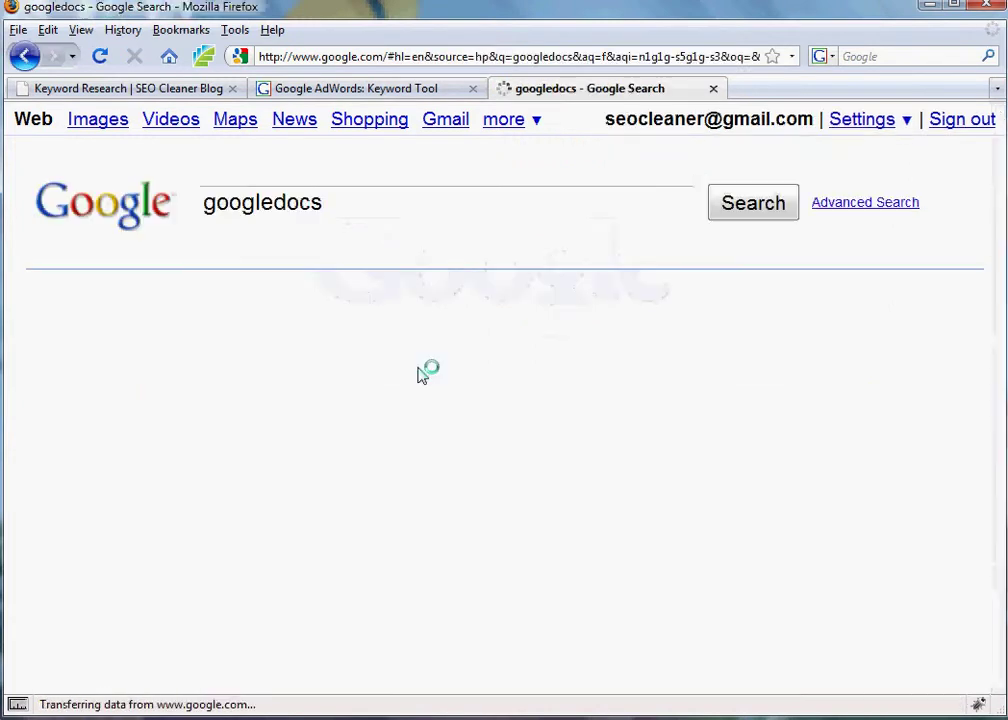
{"action": "left_click", "coordinate": [153, 412]}
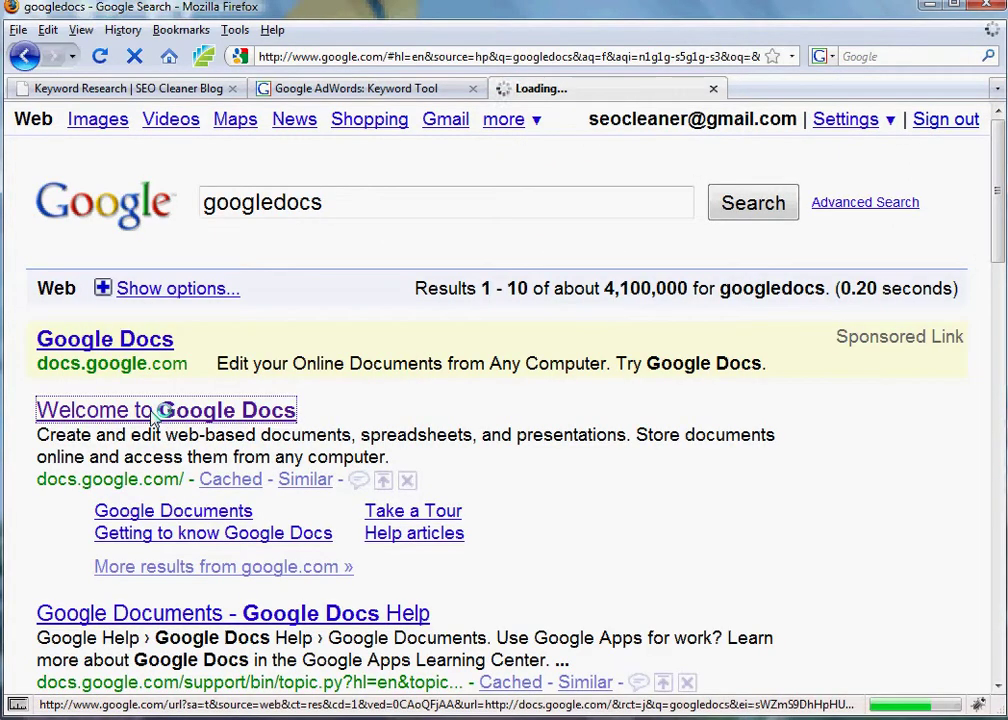
Step: Return to the Keyword Tool tab and set the match type of the lawn keyword results to Broad
{"action": "left_click", "coordinate": [392, 90]}
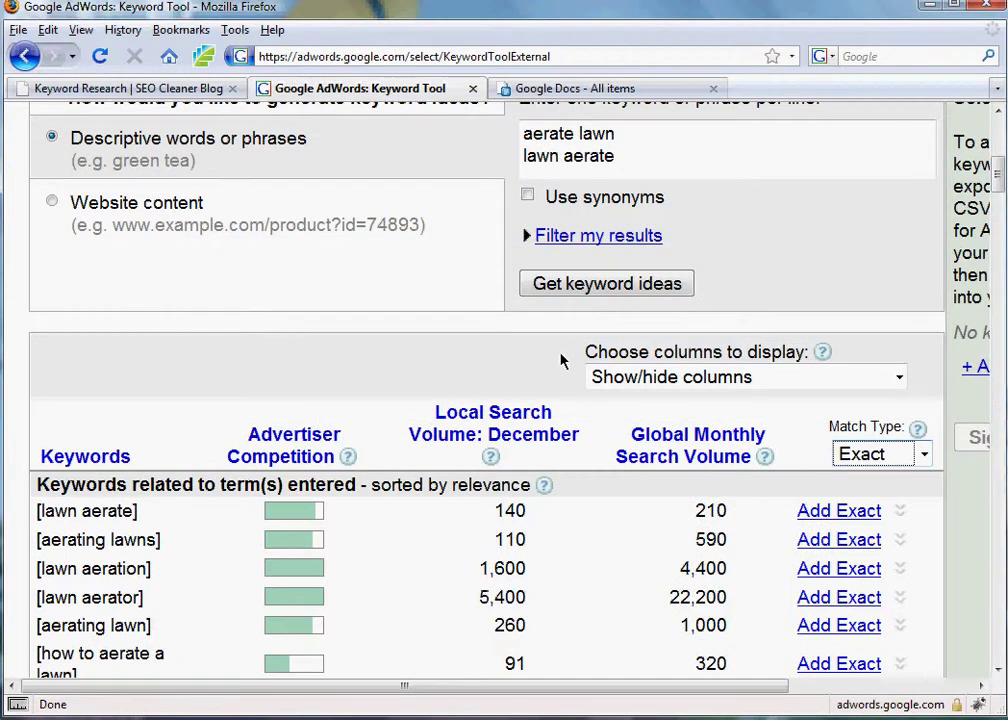
{"action": "scroll", "coordinate": [560, 360], "scroll_direction": "down", "scroll_amount": 2}
{"action": "left_click", "coordinate": [872, 379]}
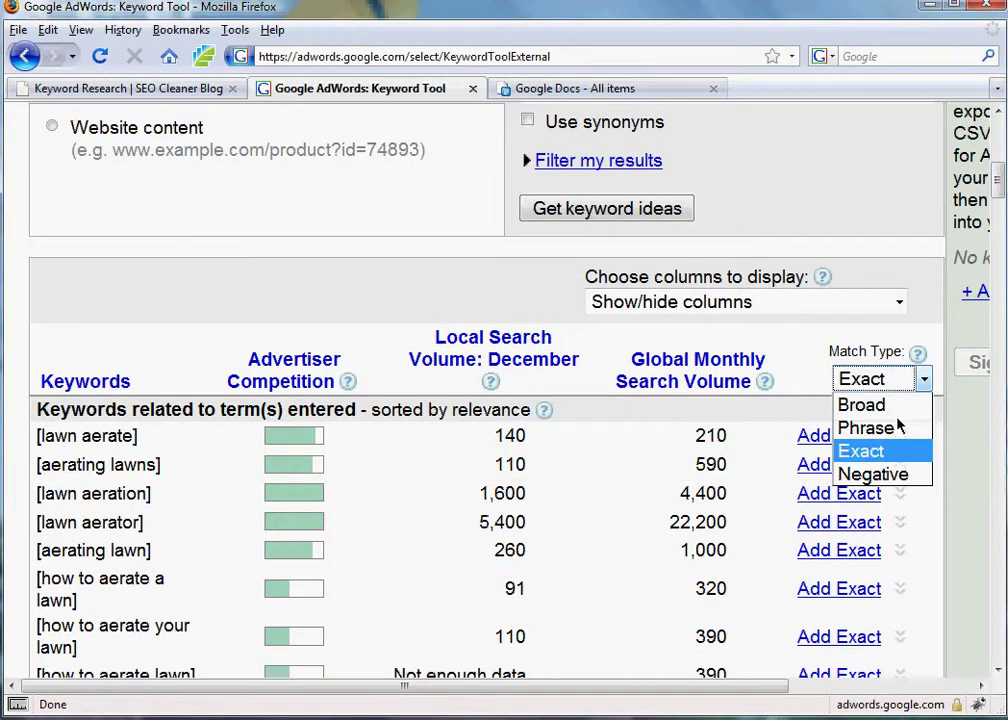
{"action": "left_click", "coordinate": [899, 408]}
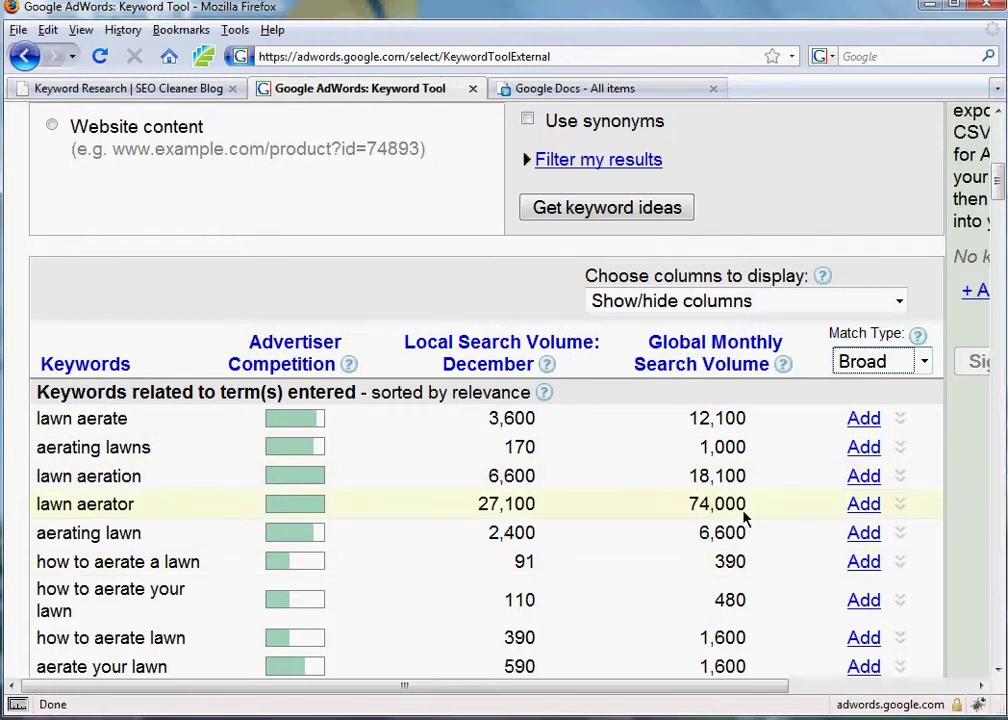
{"action": "scroll", "coordinate": [792, 538], "scroll_direction": "down", "scroll_amount": 1}
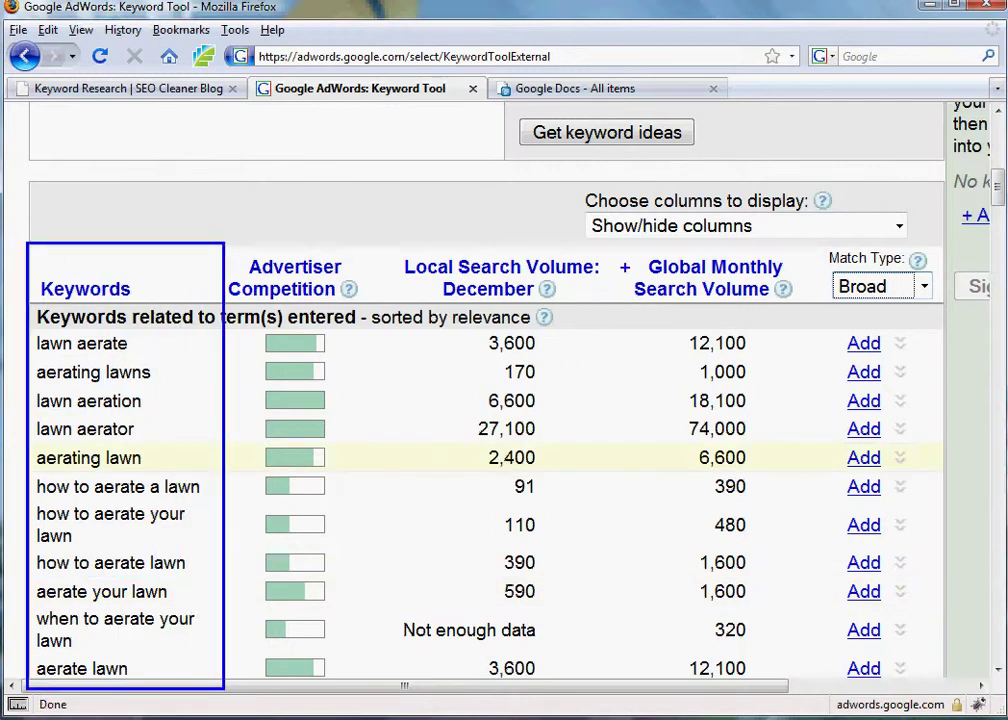
{"action": "left_click_drag", "start_coordinate": [617, 250], "coordinate": [800, 697]}
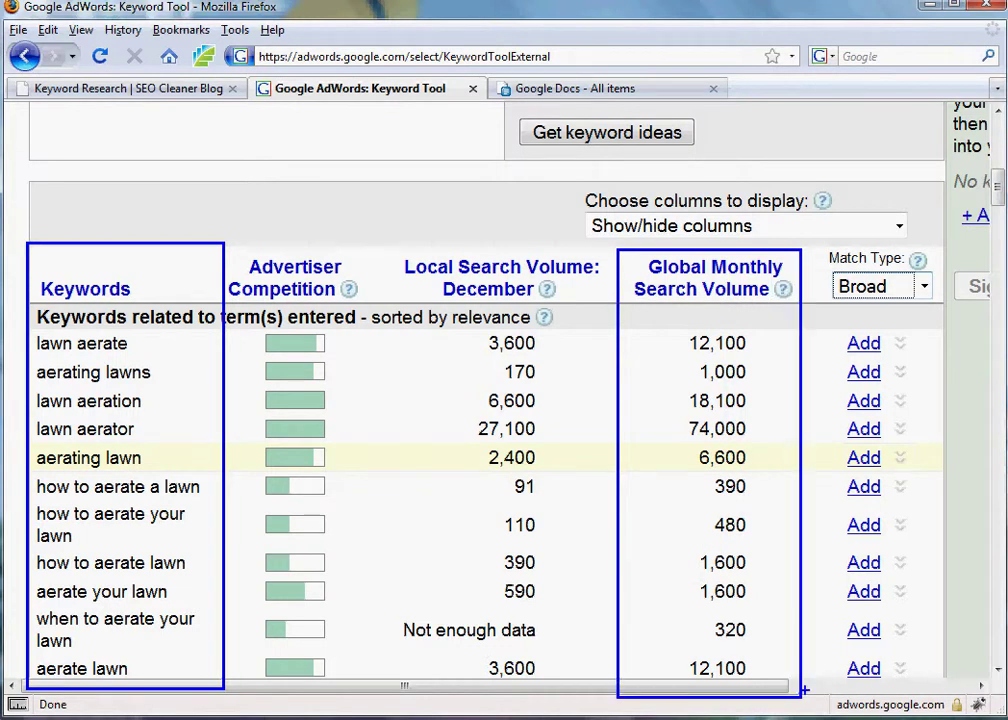
Step: Hide the Advertiser Competition and Local Search Volume columns in the lawn keyword results
{"action": "key", "text": "Escape"}
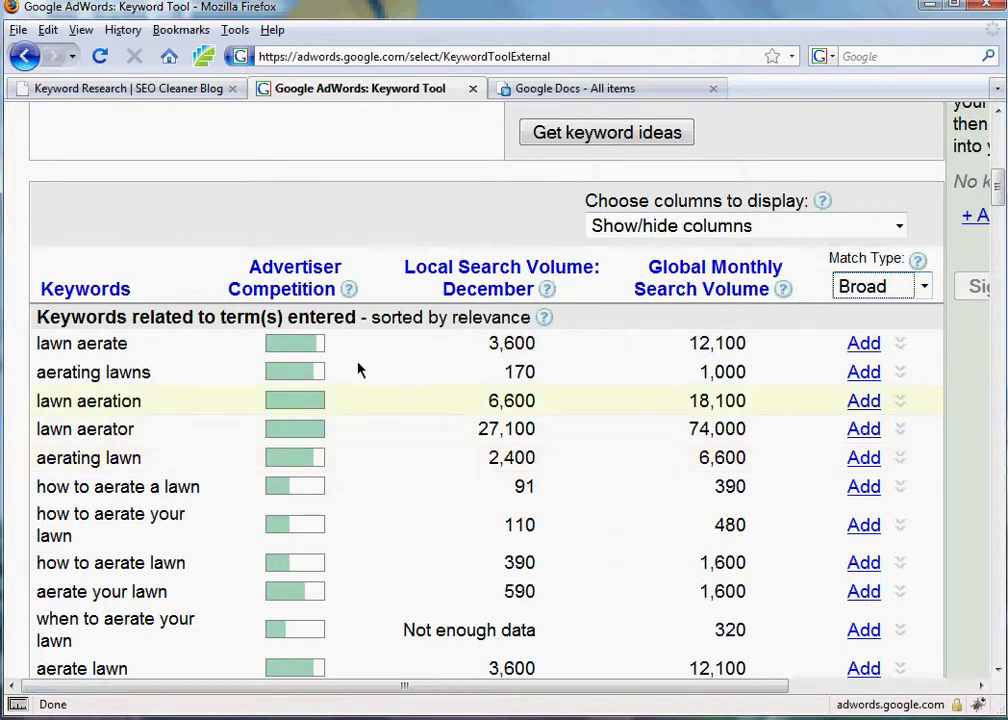
{"action": "mouse_move", "coordinate": [218, 245]}
{"action": "left_mouse_down"}
{"action": "mouse_move", "coordinate": [493, 325]}
{"action": "mouse_move", "coordinate": [607, 317]}
{"action": "left_mouse_up"}
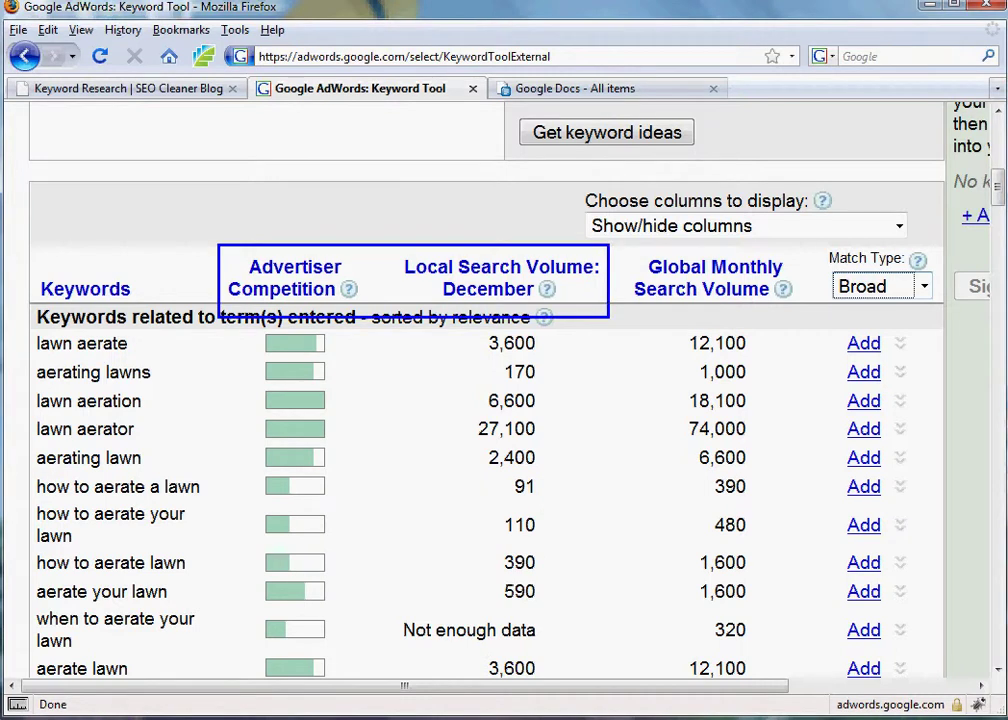
{"action": "key", "text": "Escape"}
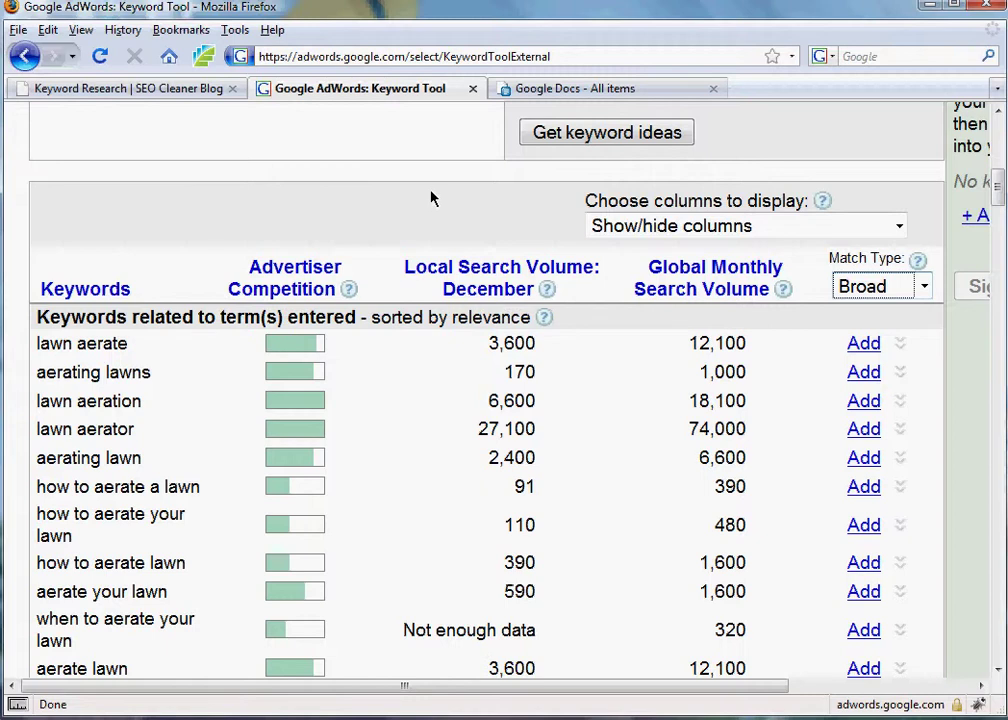
{"action": "left_click_drag", "start_coordinate": [550, 175], "coordinate": [938, 253]}
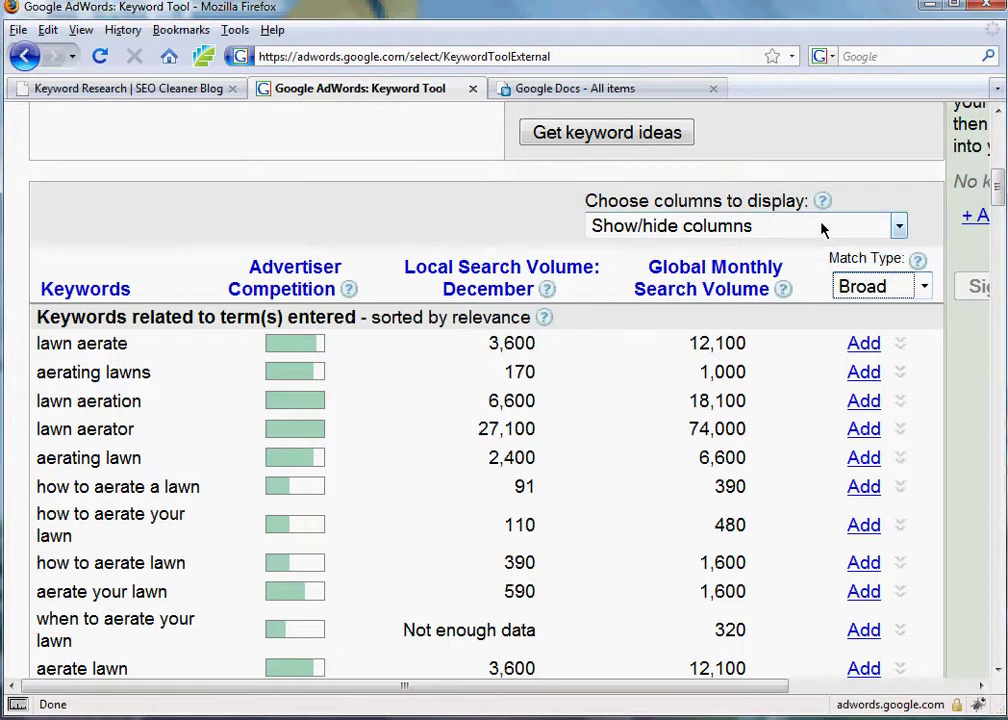
{"action": "left_click", "coordinate": [823, 226]}
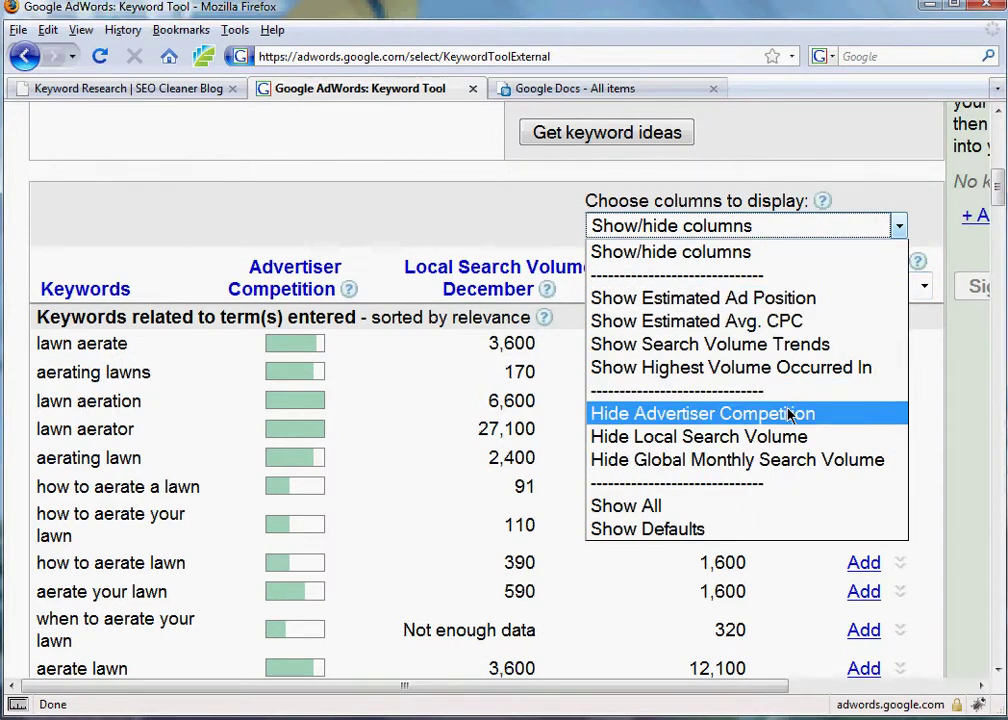
{"action": "left_click", "coordinate": [716, 413]}
{"action": "left_click", "coordinate": [840, 233]}
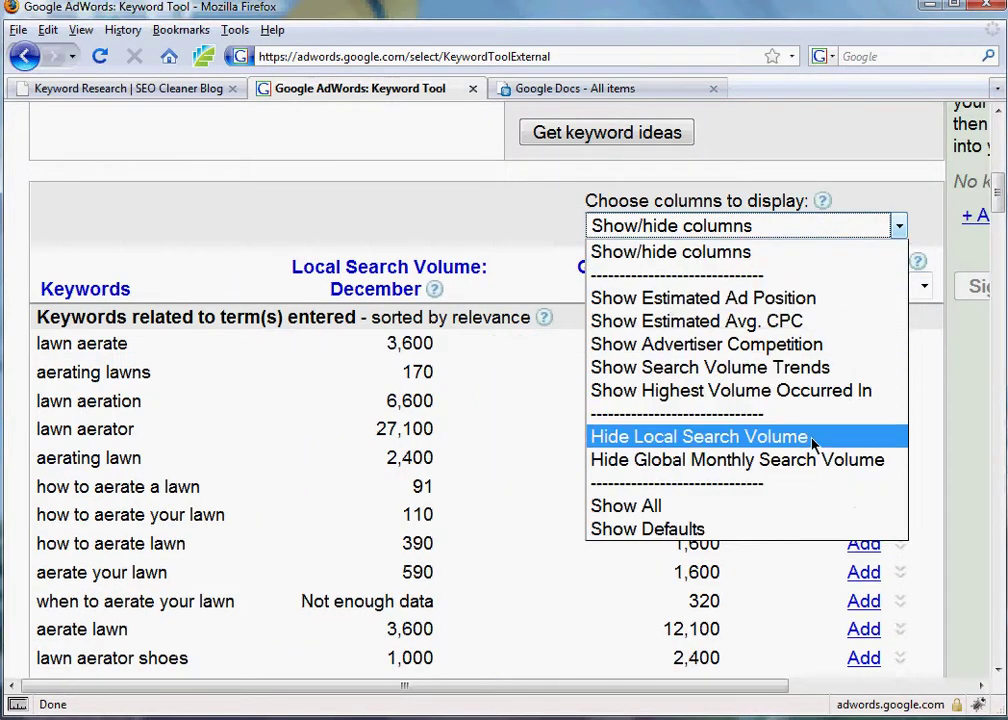
{"action": "left_click", "coordinate": [815, 440]}
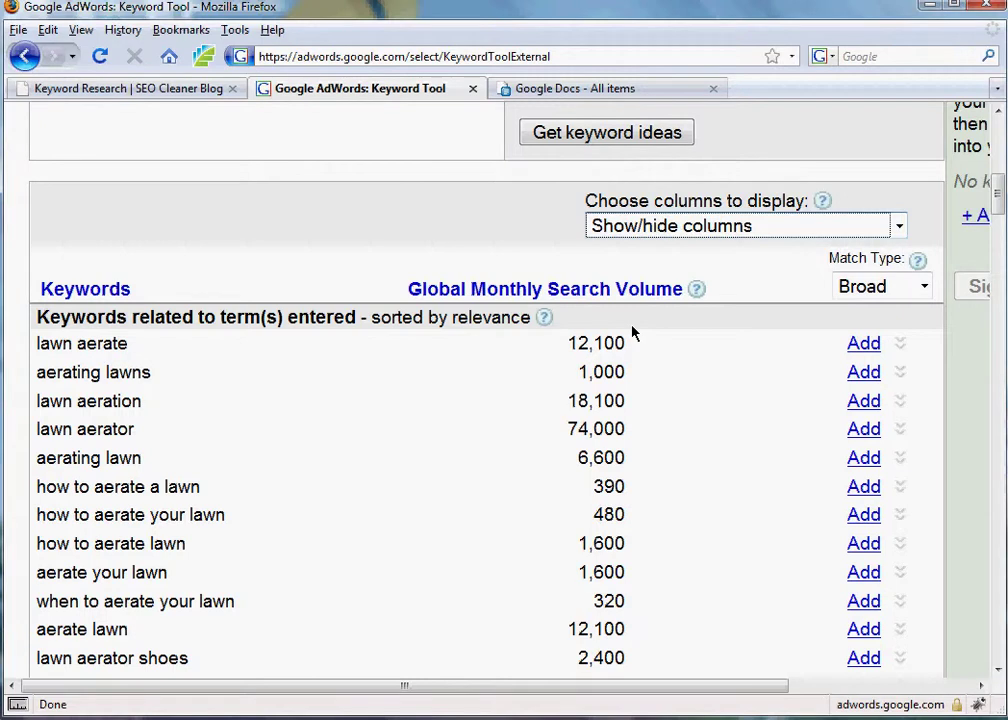
Step: Download all the related lawn keywords in plain .csv format and save keywords.csv to the computer
{"action": "scroll", "coordinate": [758, 333], "scroll_direction": "down", "scroll_amount": 5}
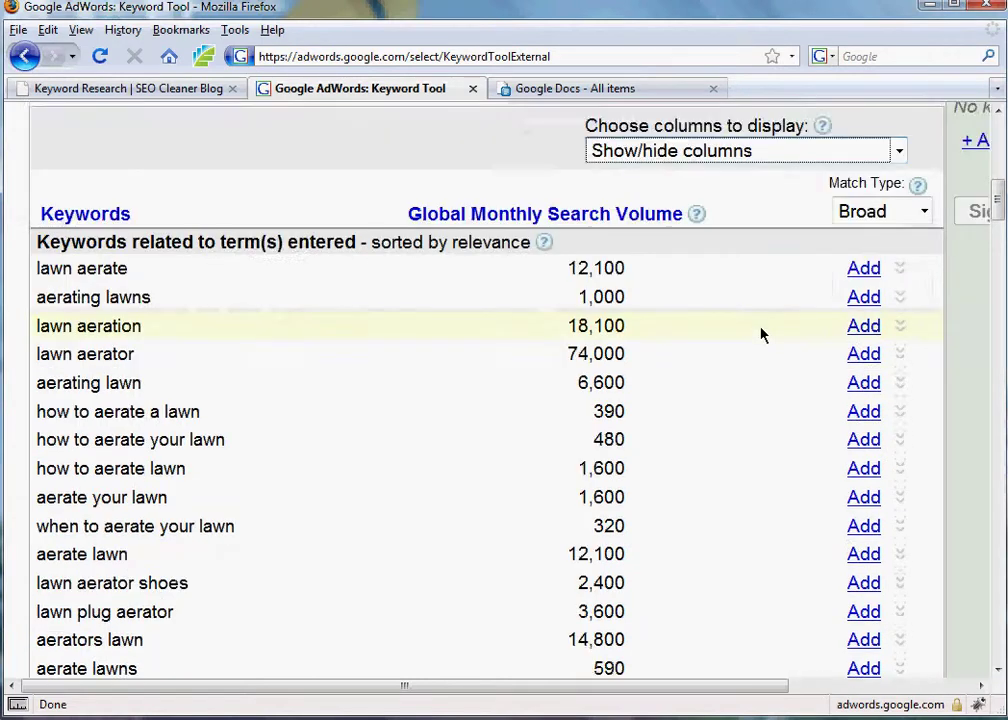
{"action": "scroll", "coordinate": [758, 336], "scroll_direction": "down", "scroll_amount": 20}
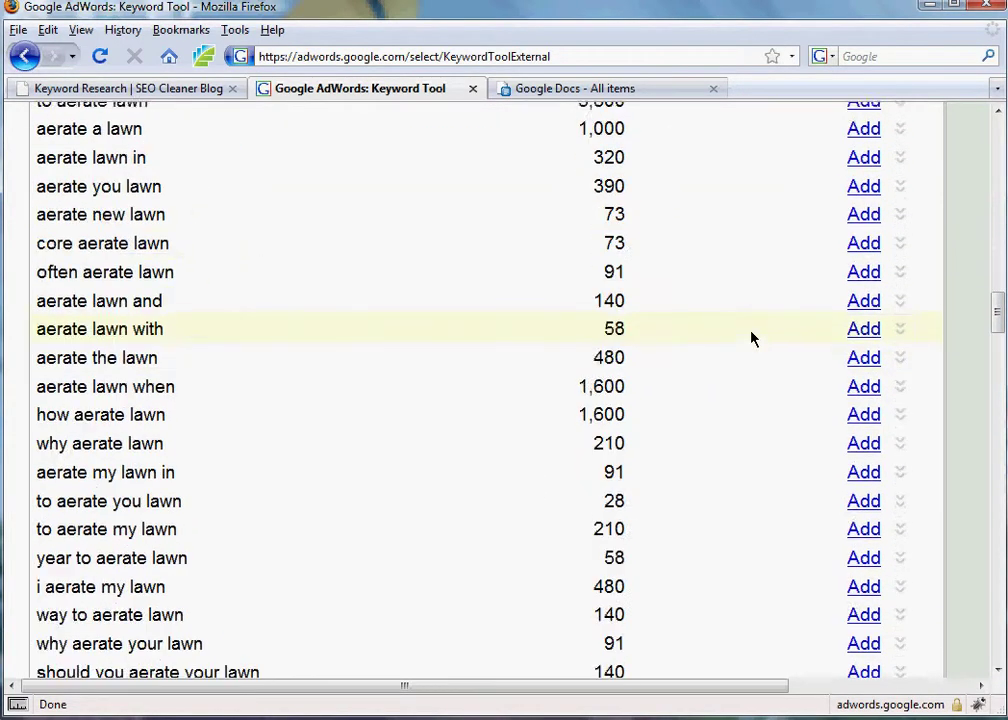
{"action": "scroll", "coordinate": [752, 339], "scroll_direction": "down", "scroll_amount": 8}
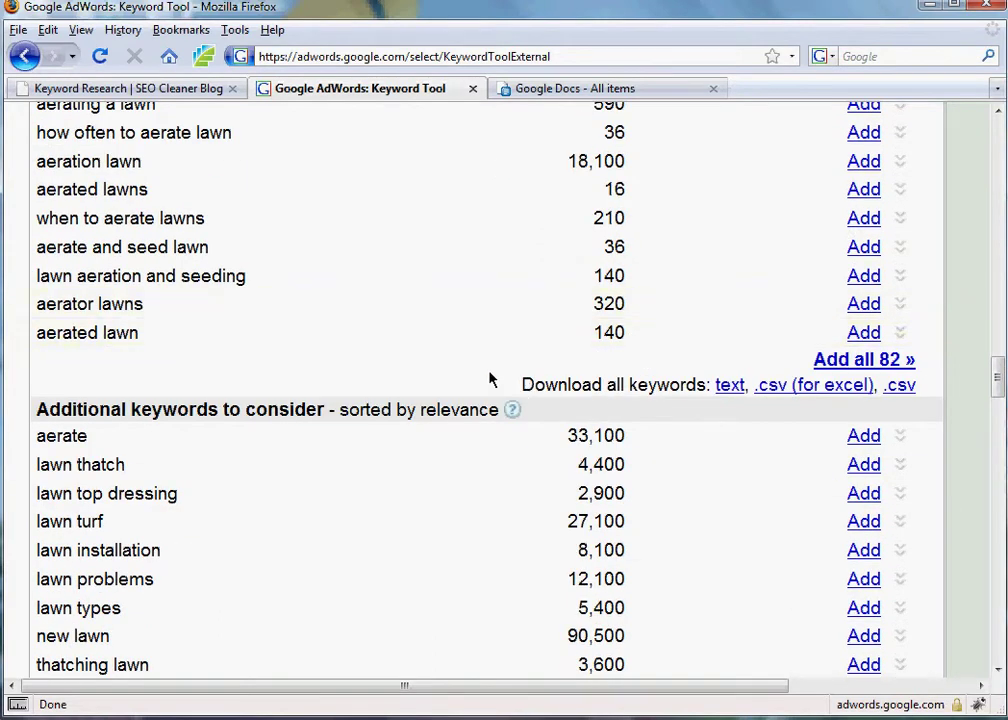
{"action": "mouse_move", "coordinate": [503, 360]}
{"action": "left_mouse_down"}
{"action": "mouse_move", "coordinate": [675, 414]}
{"action": "mouse_move", "coordinate": [937, 411]}
{"action": "left_mouse_up"}
{"action": "left_click", "coordinate": [902, 388]}
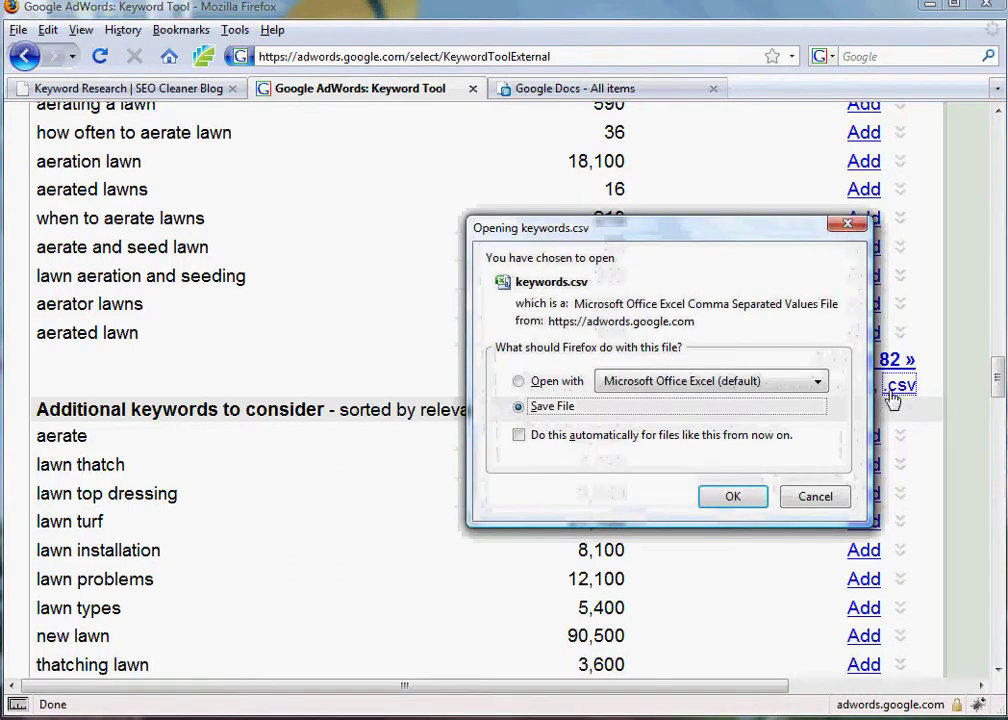
{"action": "left_click", "coordinate": [733, 497]}
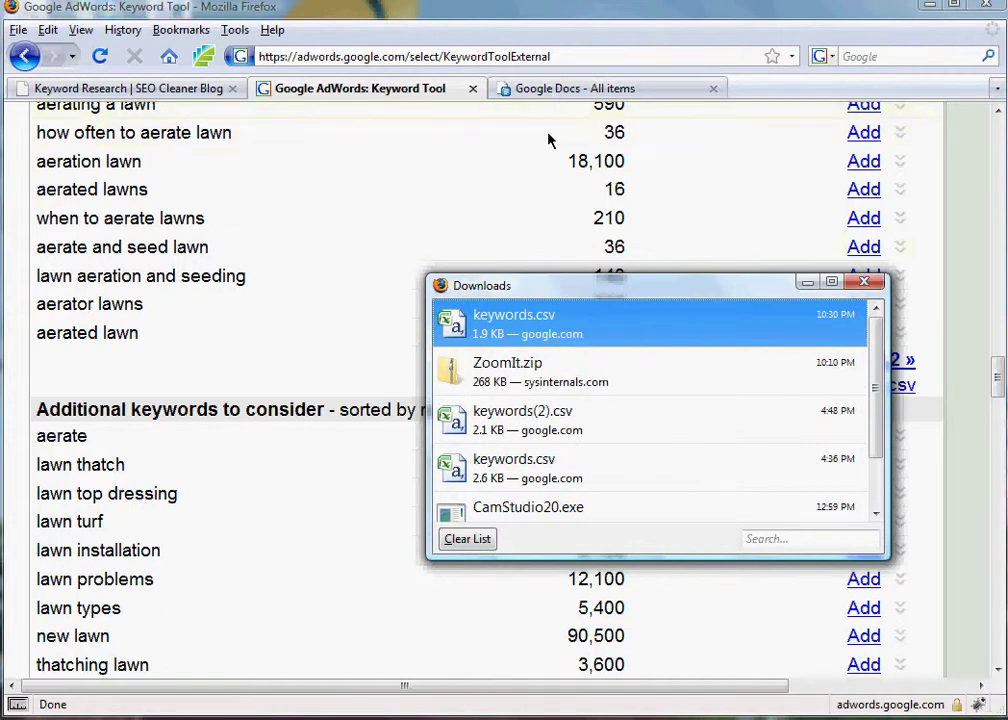
{"action": "left_click", "coordinate": [864, 283]}
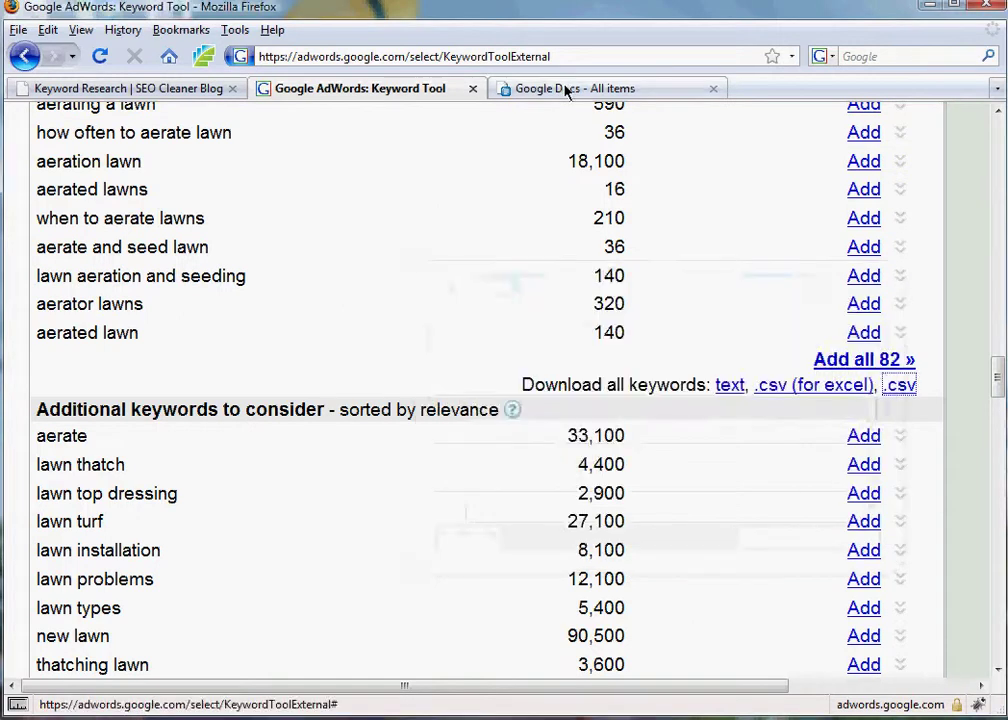
Step: Upload the downloaded keywords.csv to Google Docs, converted to Google Docs format, and open the resulting spreadsheet
{"action": "left_click", "coordinate": [567, 89]}
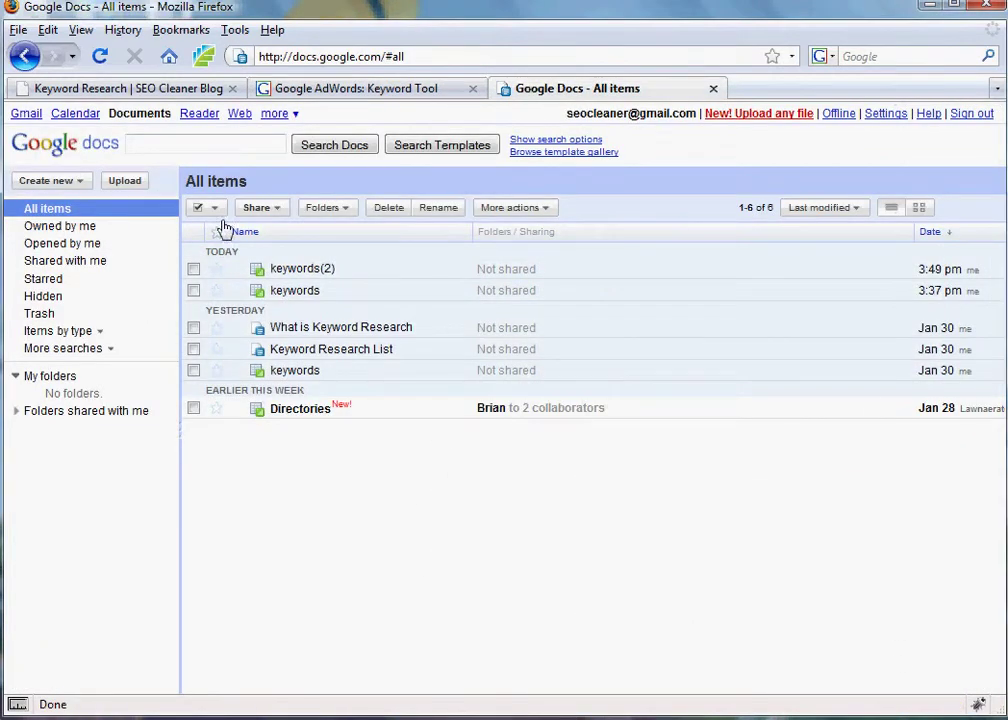
{"action": "left_click", "coordinate": [127, 181]}
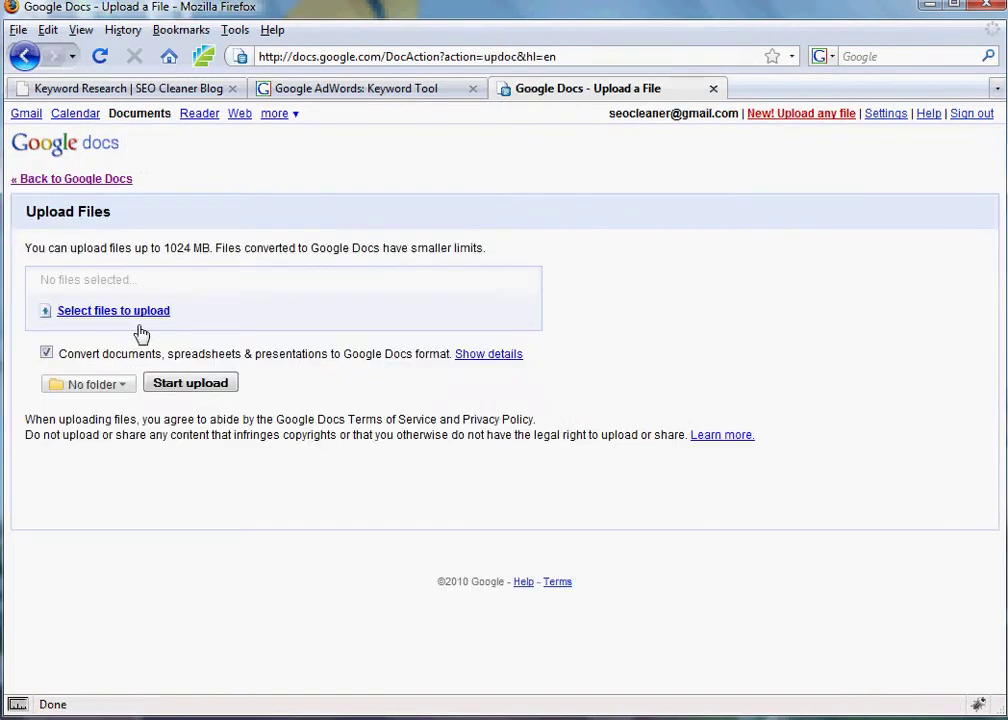
{"action": "left_click", "coordinate": [134, 314]}
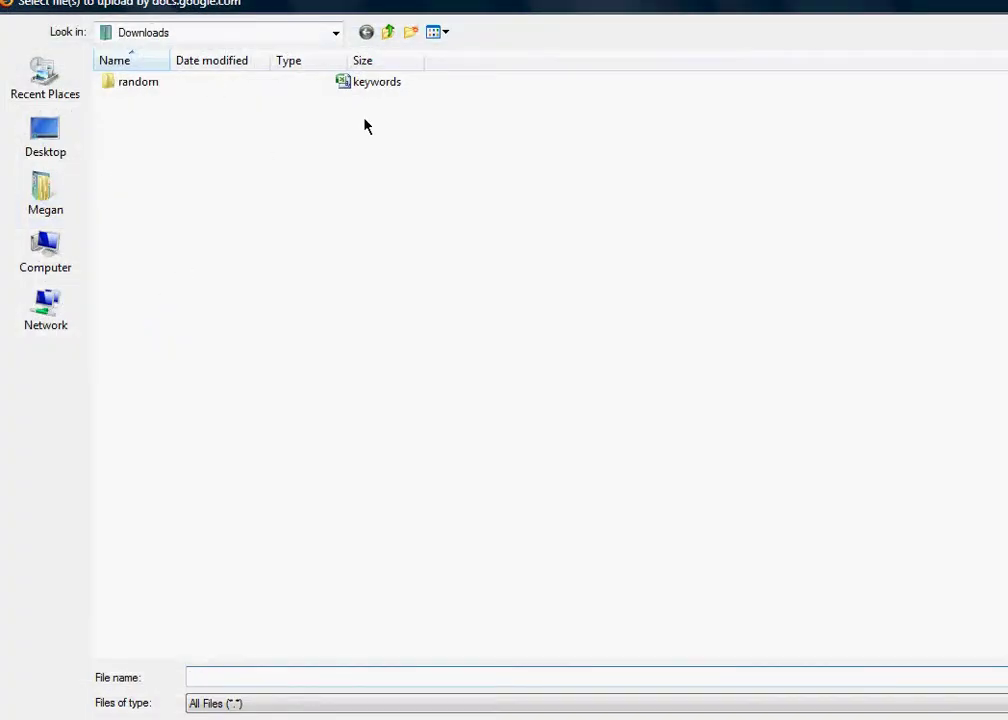
{"action": "double_click", "coordinate": [376, 82]}
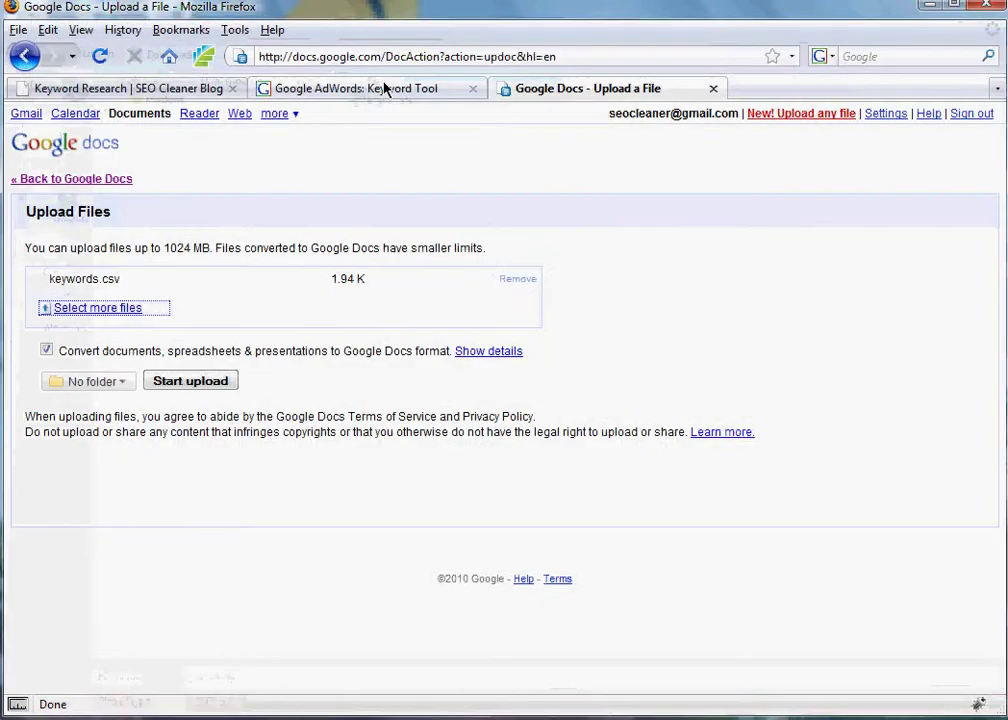
{"action": "left_click", "coordinate": [190, 381]}
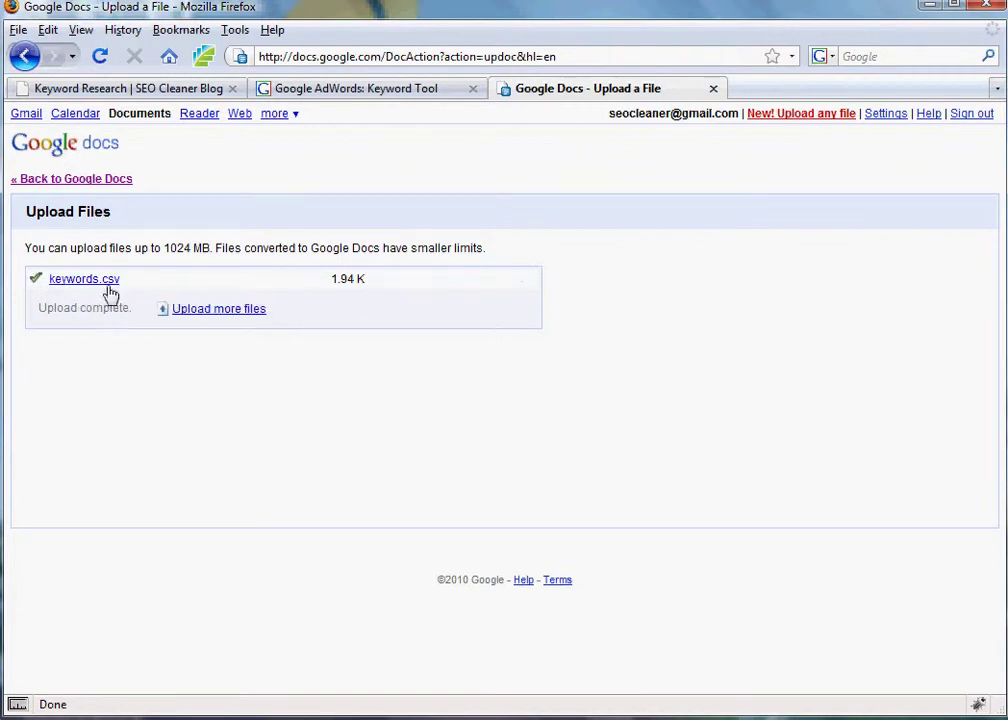
{"action": "left_click", "coordinate": [82, 282]}
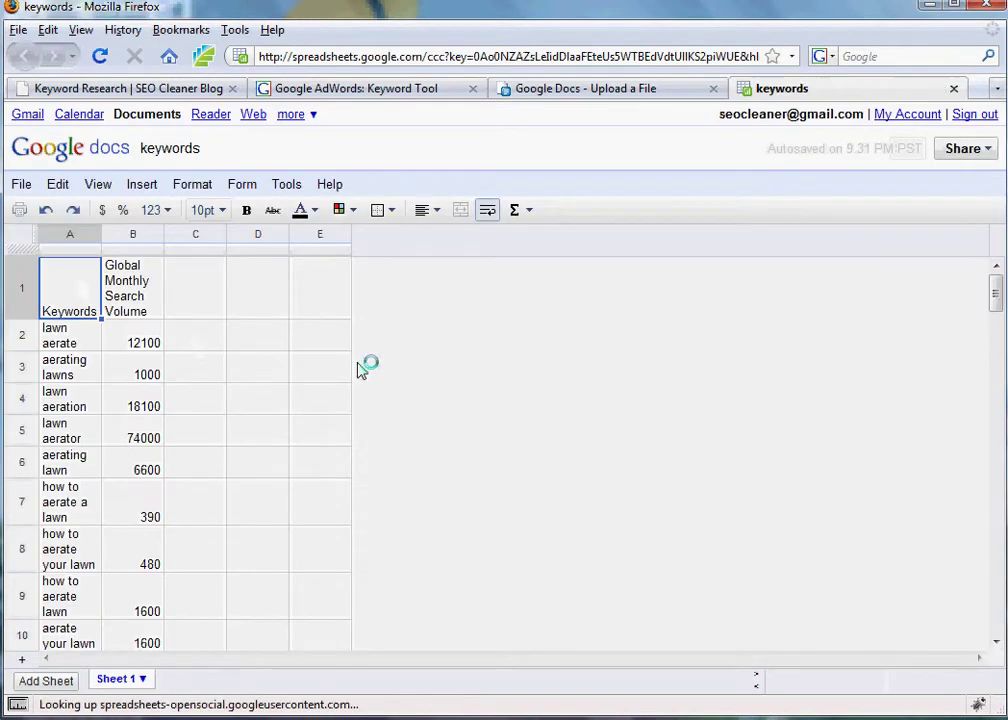
Step: Widen columns A and B of the keywords spreadsheet so each keyword and the search volume heading fit on one line
{"action": "left_click_drag", "start_coordinate": [101, 233], "coordinate": [258, 233]}
{"action": "left_click", "coordinate": [320, 233]}
{"action": "left_click_drag", "start_coordinate": [322, 233], "coordinate": [440, 233]}
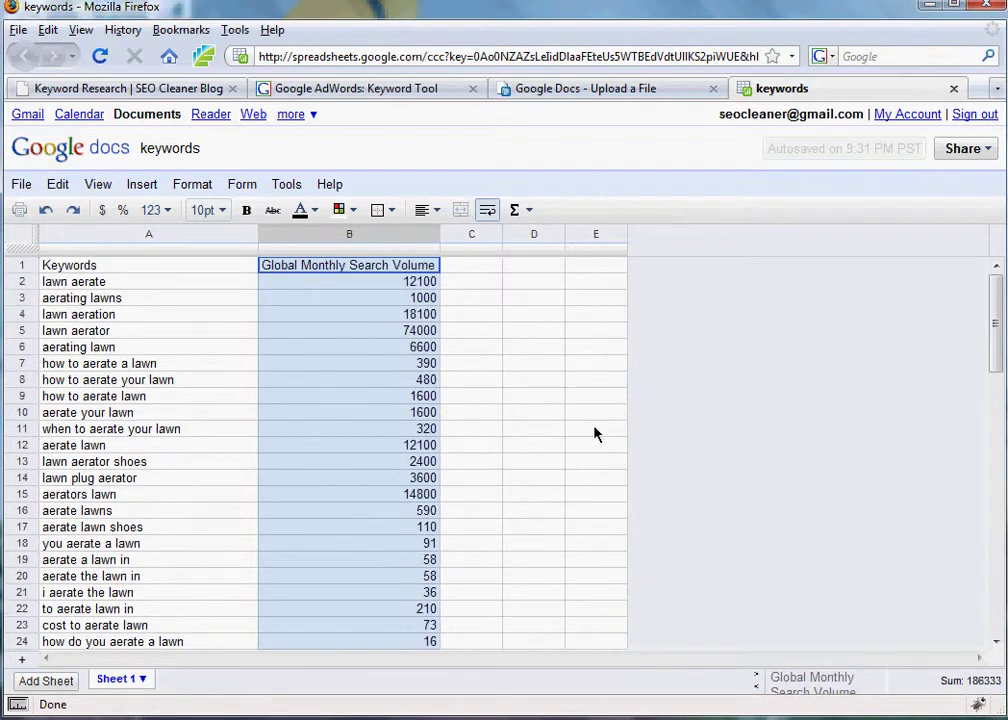
Step: Clear the unwanted keywords and their search volumes from rows 7 to 8 and 16 to 24 of the spreadsheet
{"action": "left_click_drag", "start_coordinate": [141, 364], "coordinate": [427, 382]}
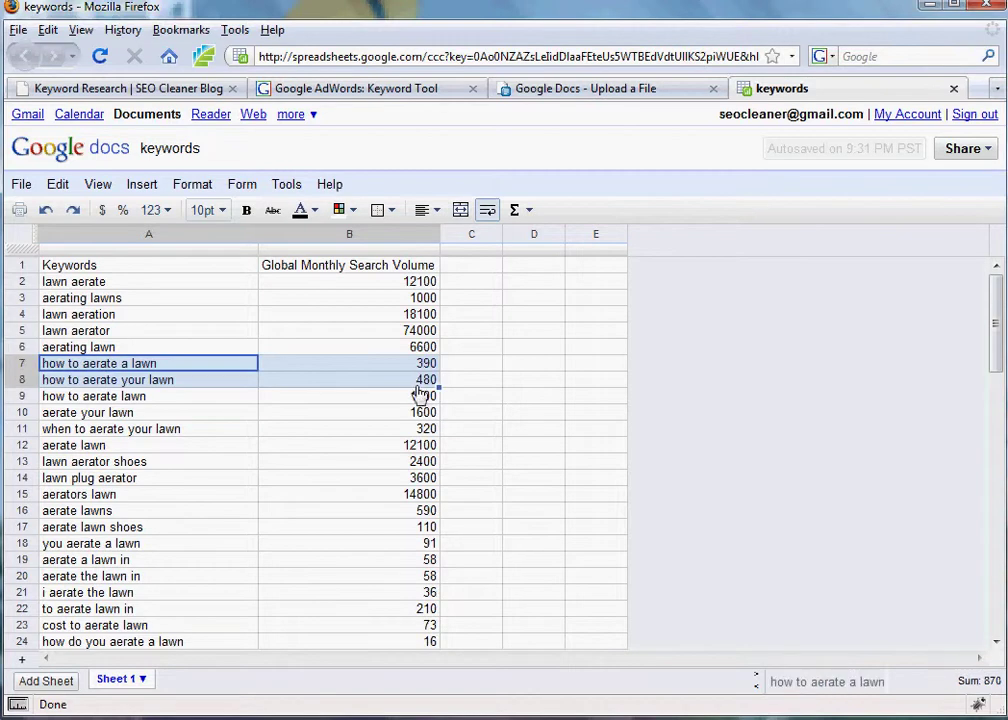
{"action": "key", "text": "Delete"}
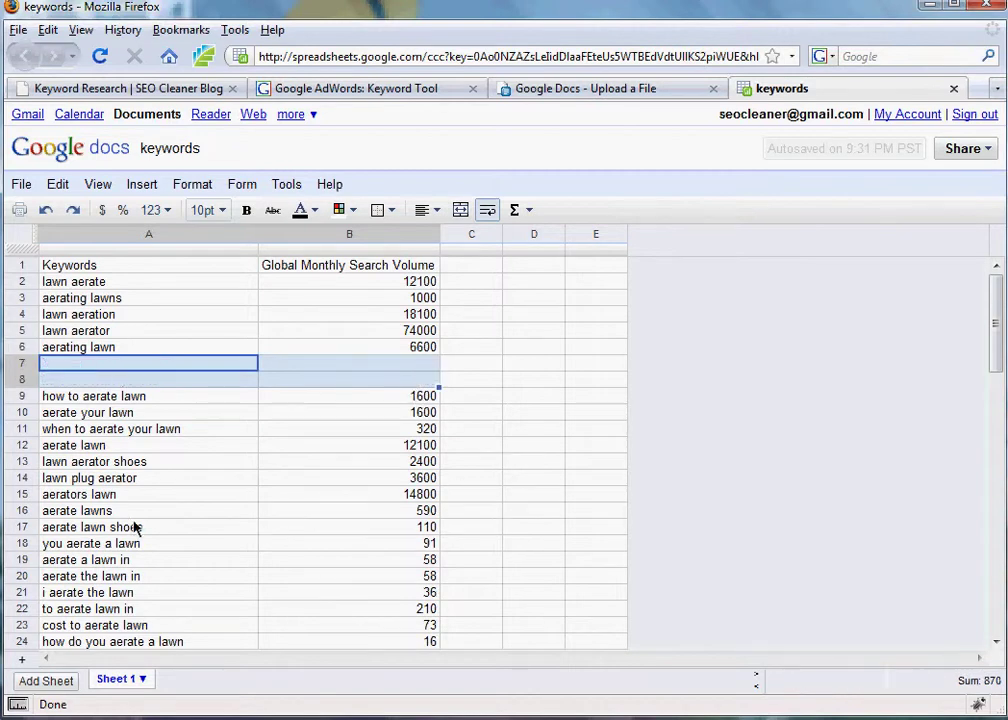
{"action": "left_click_drag", "start_coordinate": [90, 511], "coordinate": [407, 641]}
{"action": "key", "text": "Delete"}
{"action": "scroll", "coordinate": [557, 555], "scroll_direction": "up", "scroll_amount": 3}
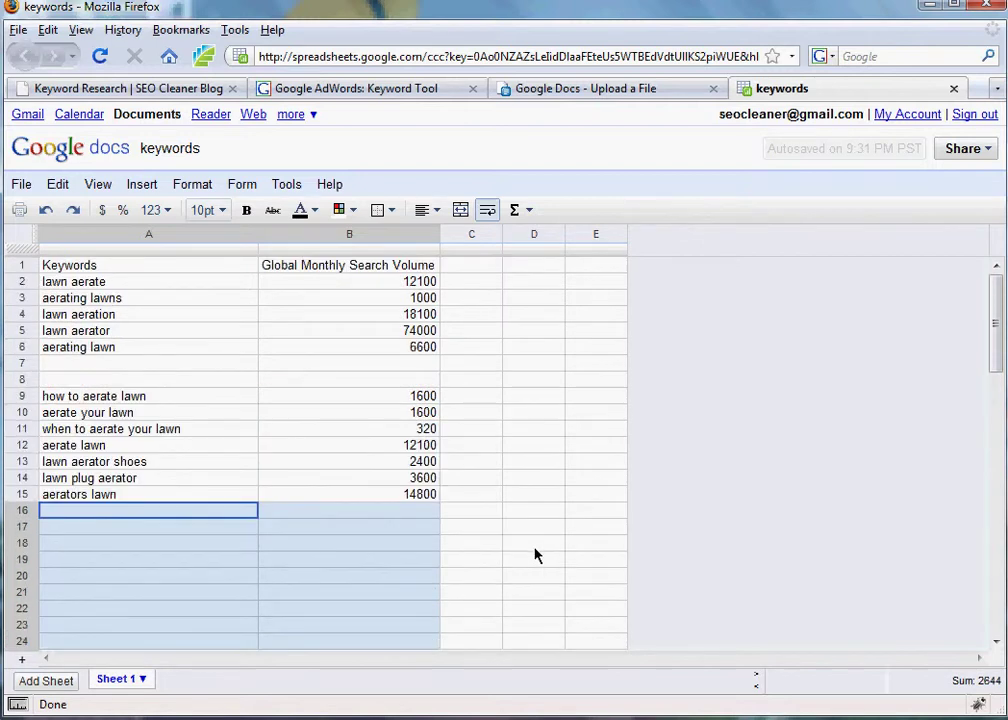
{"action": "left_click", "coordinate": [534, 546]}
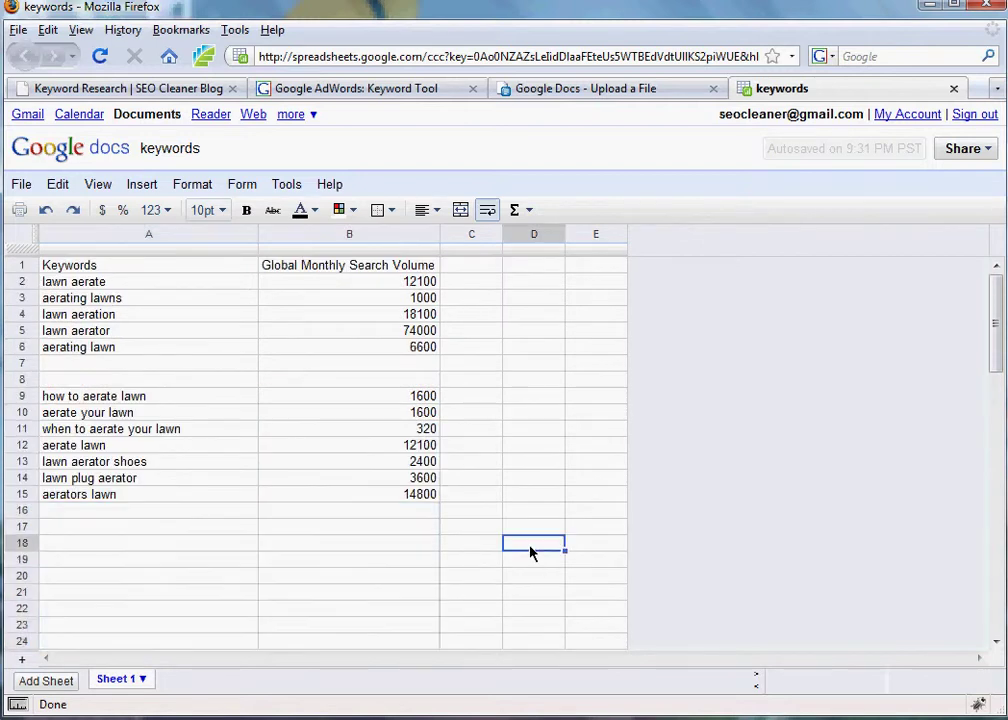
{"action": "left_click", "coordinate": [108, 283]}
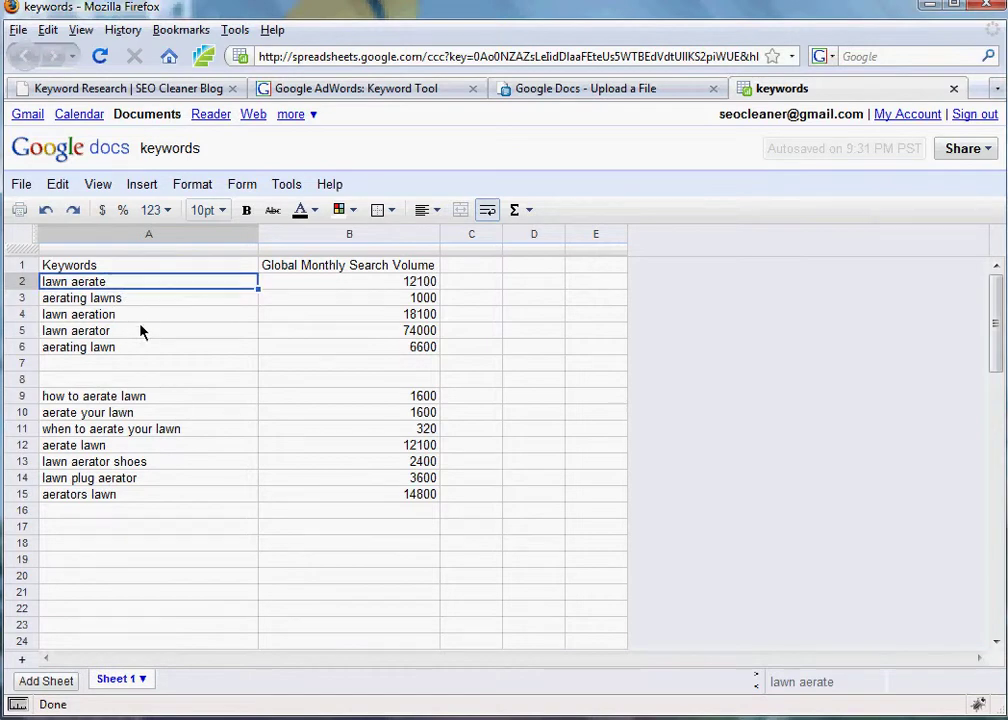
Step: Check the blog notes on the Google Wonder Wheel and review the entered phrases and related lawn keywords in the Keyword Tool
{"action": "left_click", "coordinate": [155, 90]}
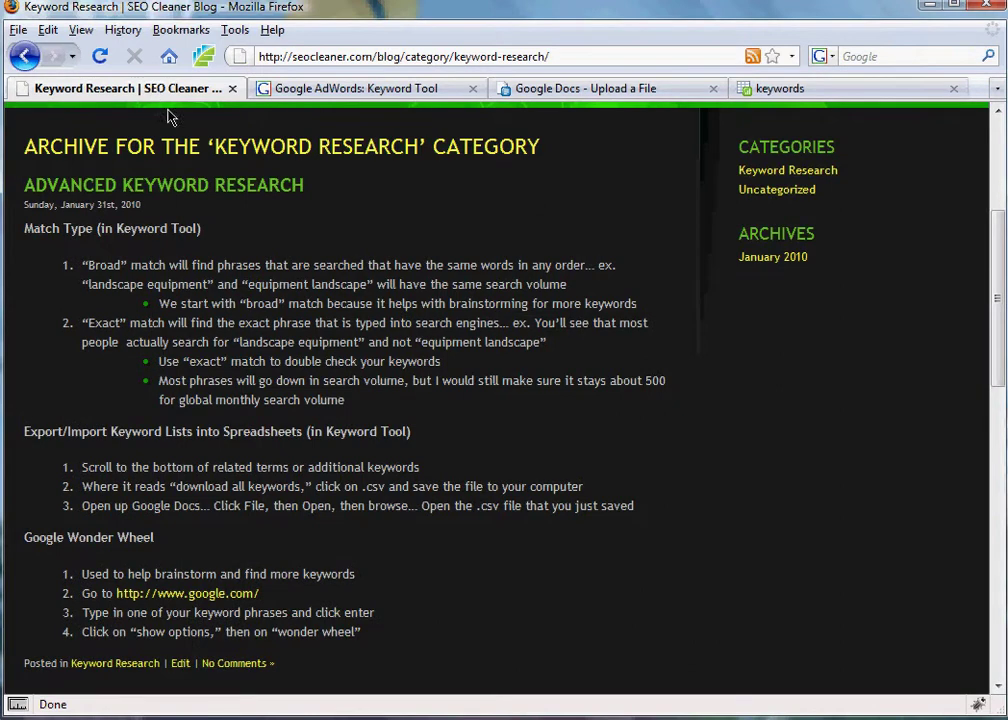
{"action": "left_click_drag", "start_coordinate": [17, 516], "coordinate": [179, 556]}
{"action": "left_click", "coordinate": [322, 90]}
{"action": "scroll", "coordinate": [530, 378], "scroll_direction": "up", "scroll_amount": 5}
{"action": "left_click_drag", "start_coordinate": [985, 333], "coordinate": [998, 176]}
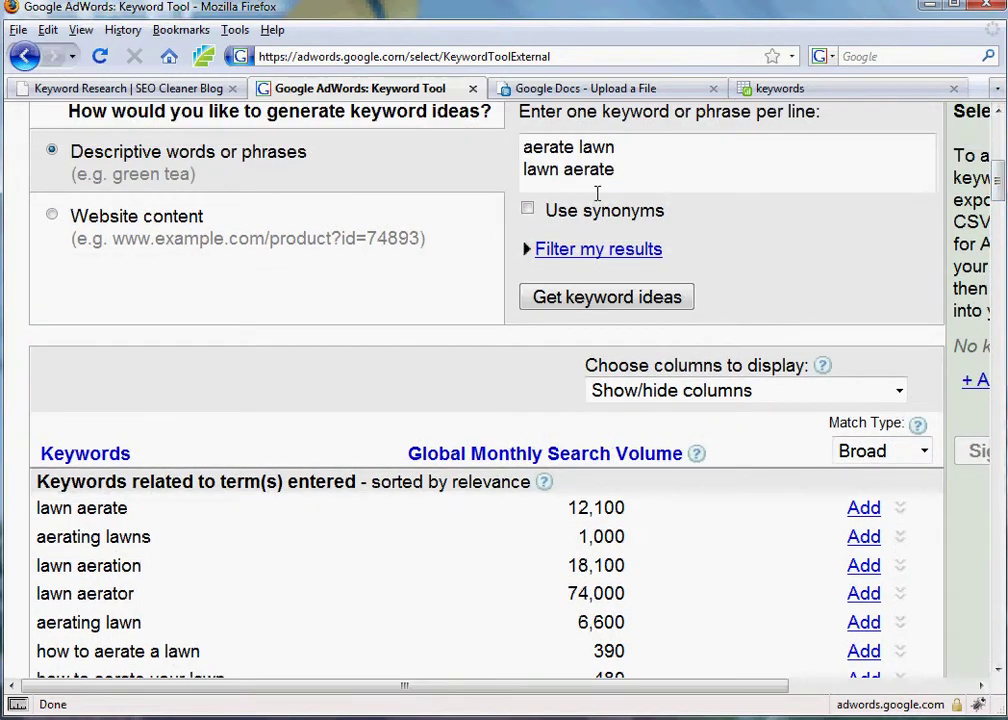
{"action": "scroll", "coordinate": [480, 400], "scroll_direction": "down", "scroll_amount": 1}
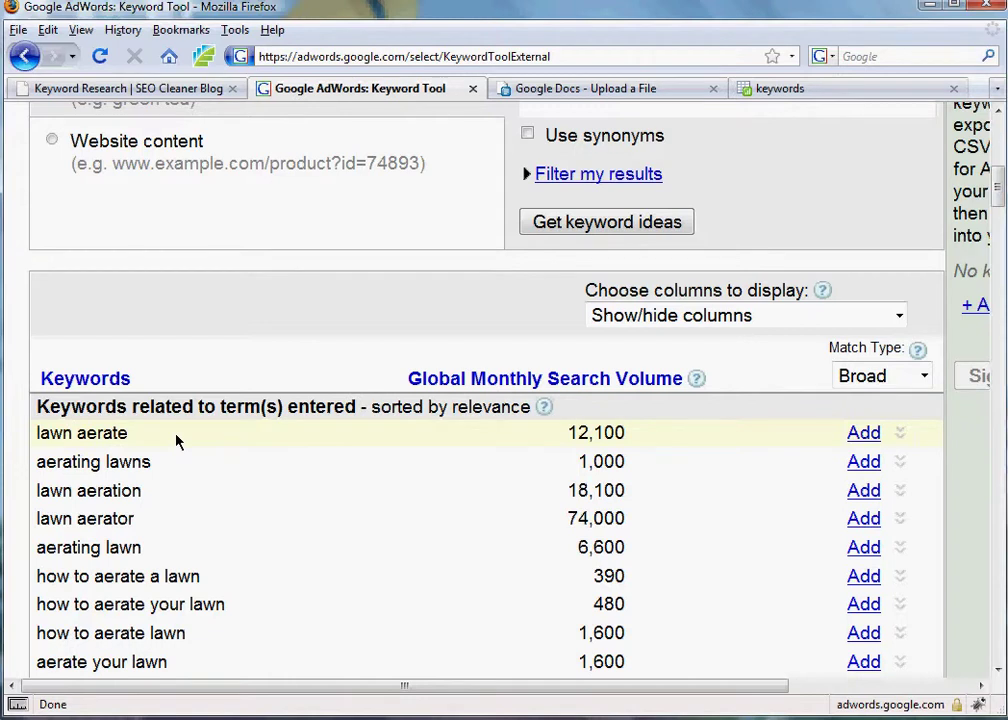
{"action": "scroll", "coordinate": [150, 442], "scroll_direction": "down", "scroll_amount": 1}
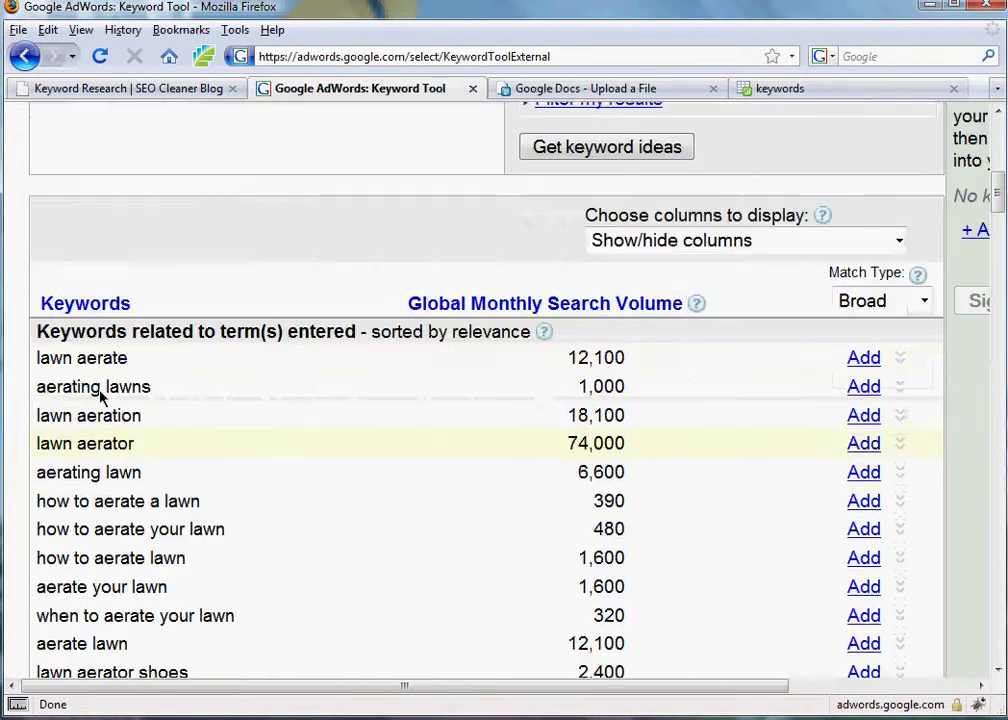
{"action": "scroll", "coordinate": [140, 578], "scroll_direction": "down", "scroll_amount": 1}
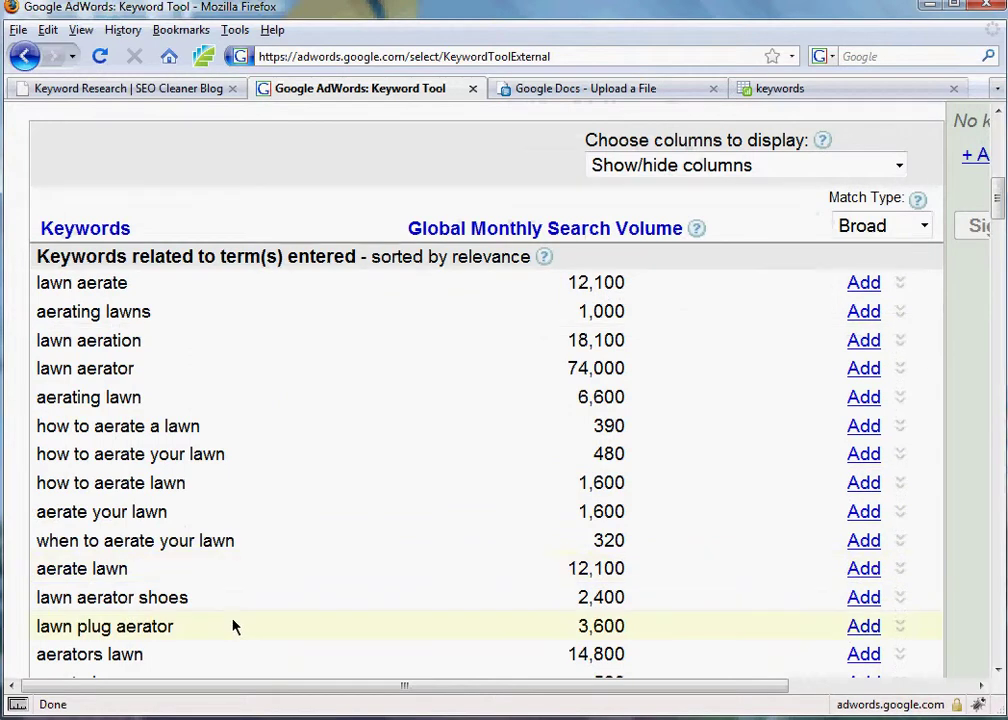
{"action": "scroll", "coordinate": [238, 624], "scroll_direction": "down", "scroll_amount": 1}
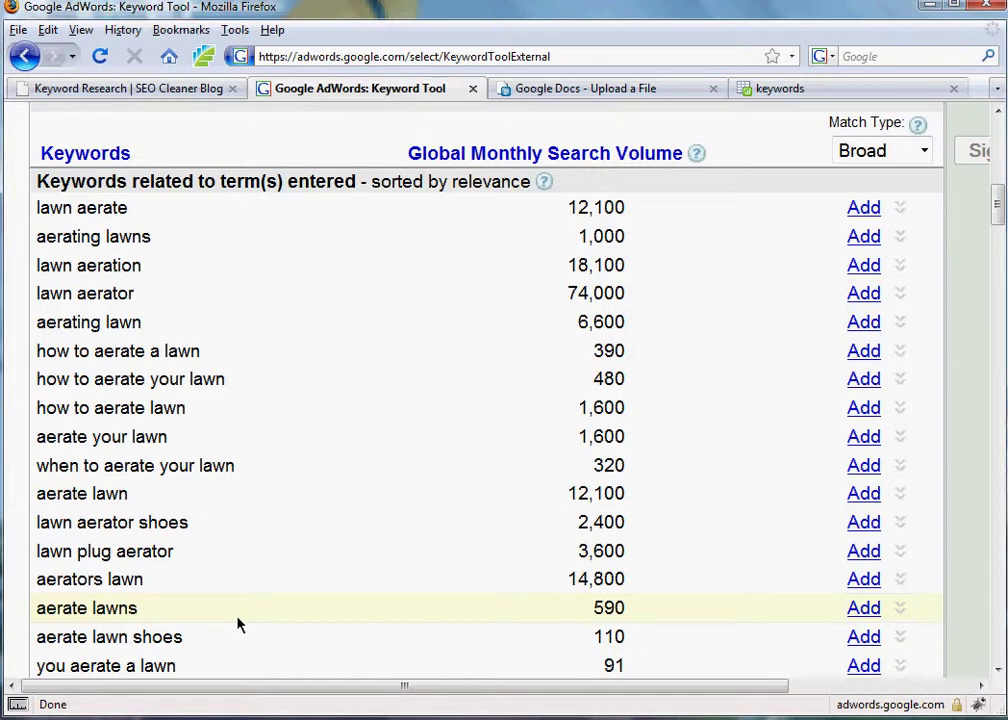
{"action": "scroll", "coordinate": [238, 624], "scroll_direction": "up", "scroll_amount": 4}
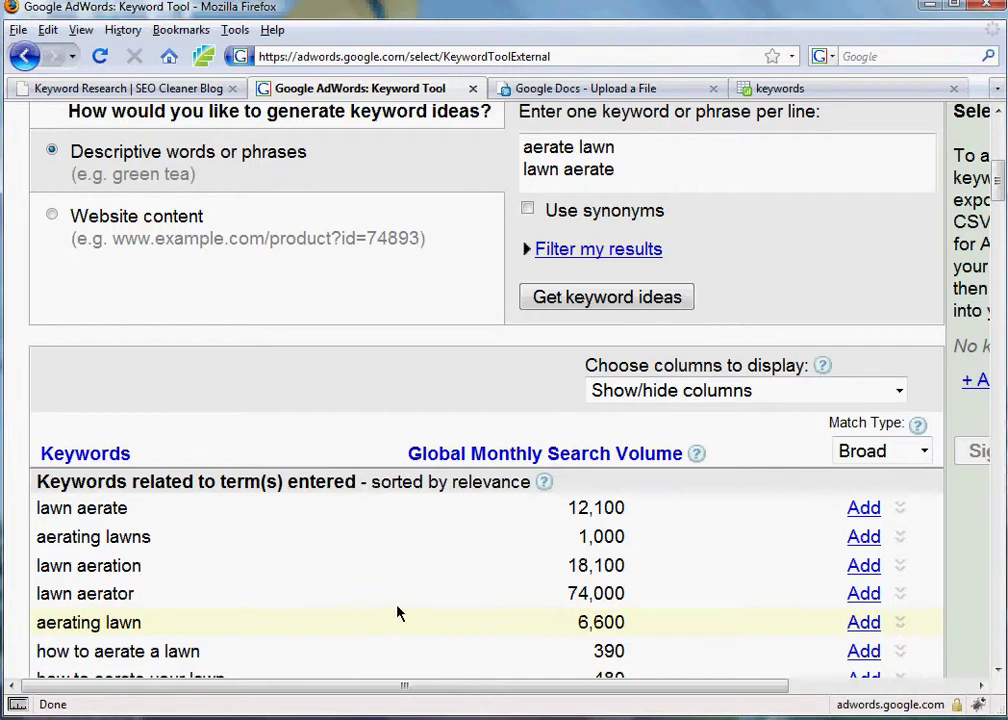
Step: Open google.com in a new browser tab and search for "lawn aeration"
{"action": "key", "text": "ctrl+t"}
{"action": "type", "text": "google.com"}
{"action": "key", "text": "Return"}
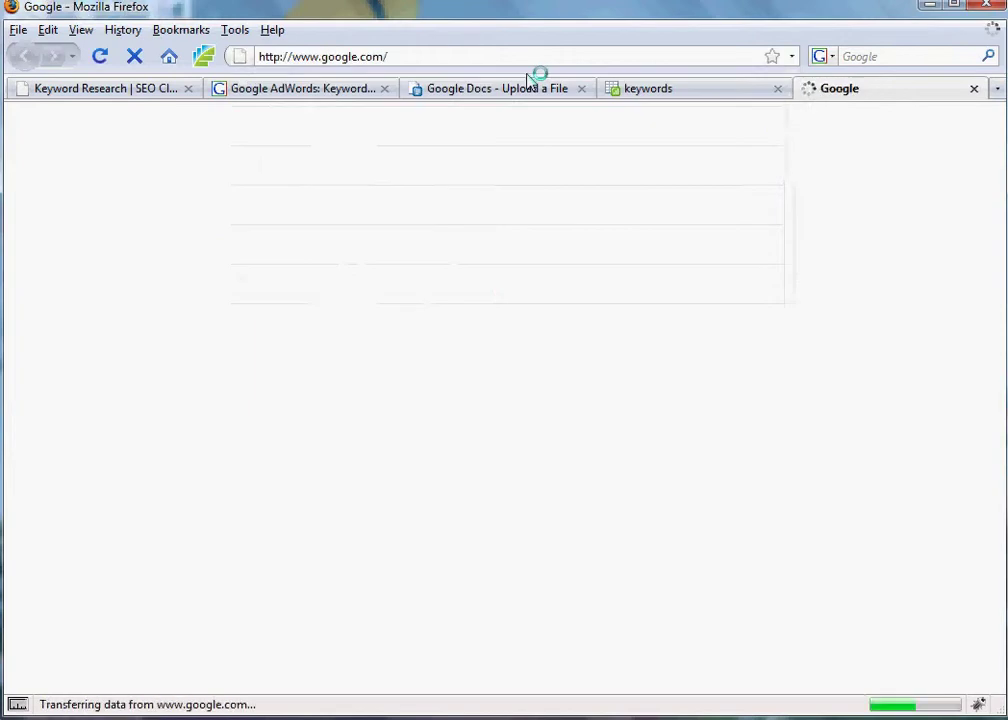
{"action": "type", "text": "lawn aeration"}
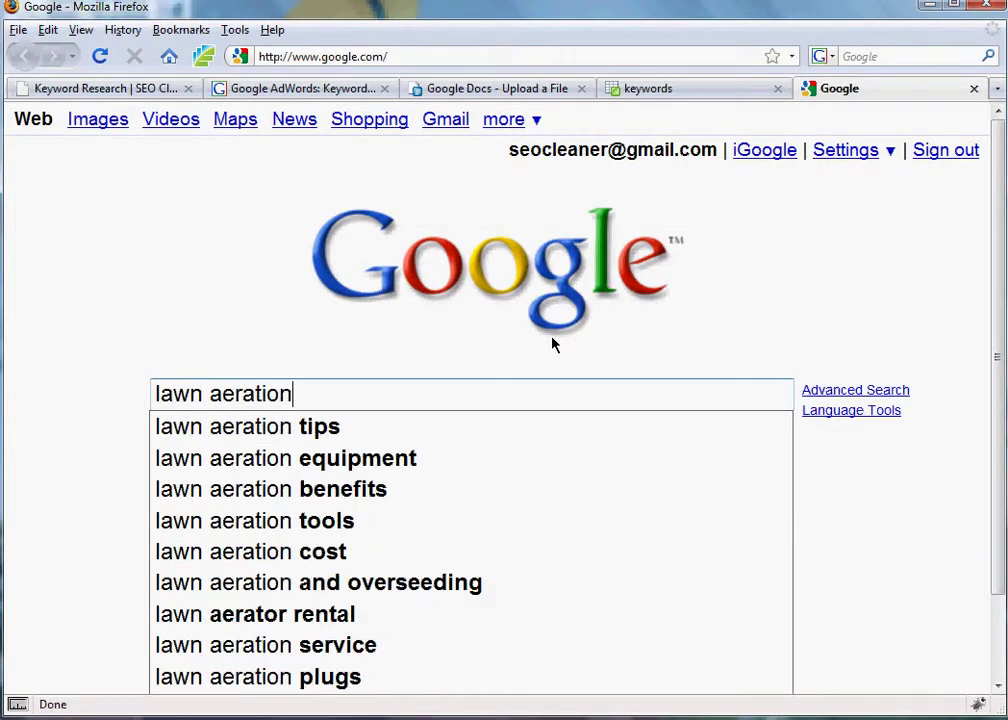
{"action": "key", "text": "Return"}
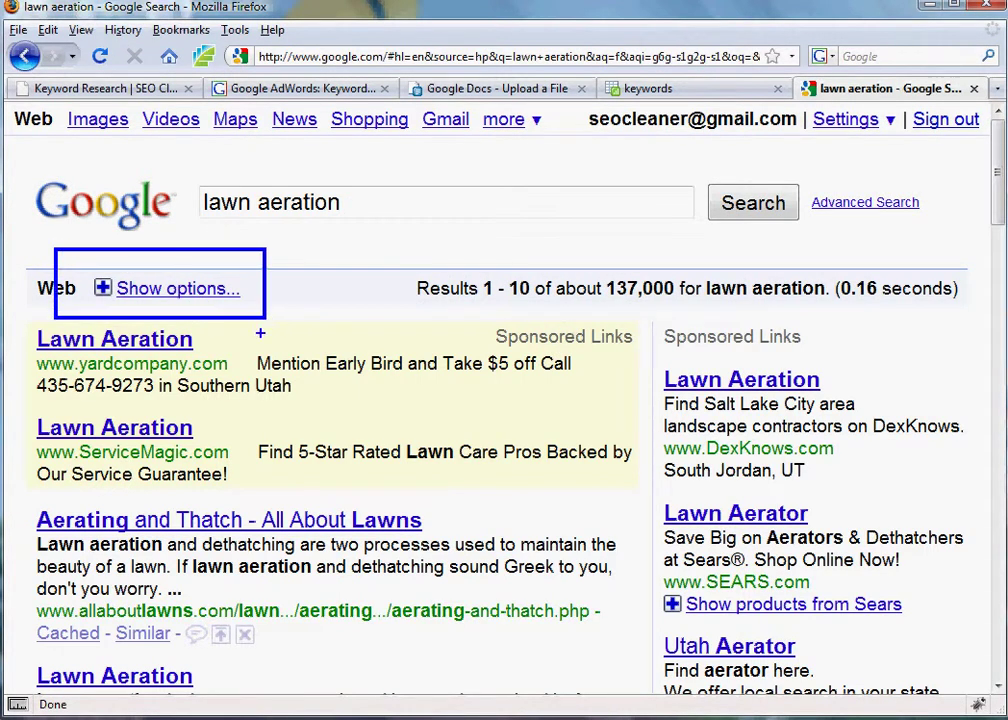
Step: Show the search options for the lawn aeration results and display them as a Wonder wheel
{"action": "left_click", "coordinate": [192, 289]}
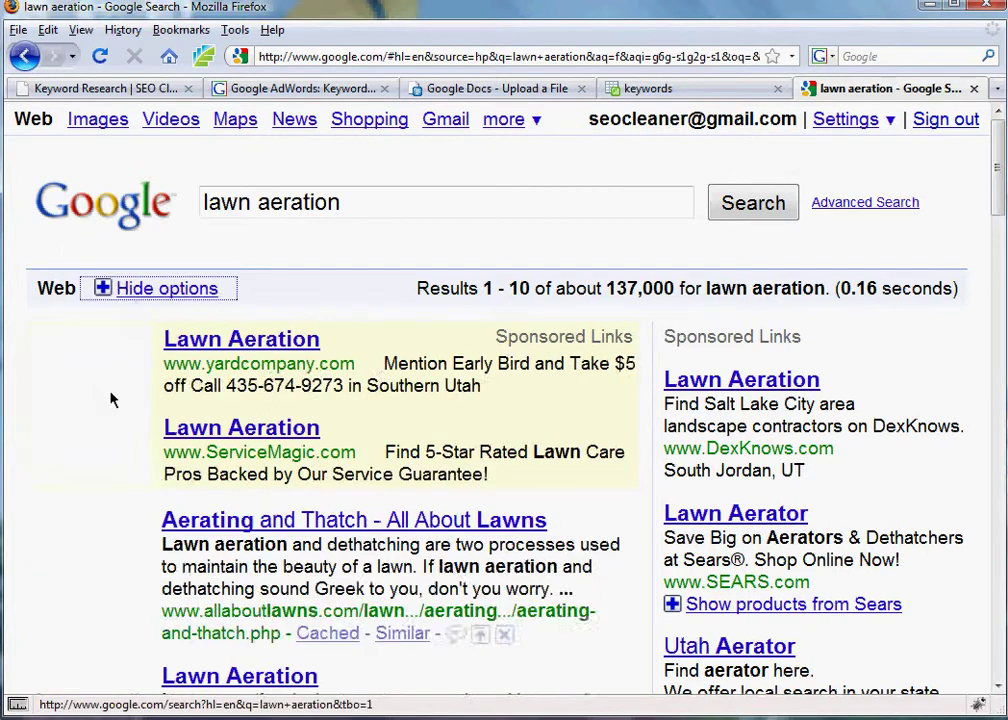
{"action": "scroll", "coordinate": [112, 436], "scroll_direction": "down", "scroll_amount": 5}
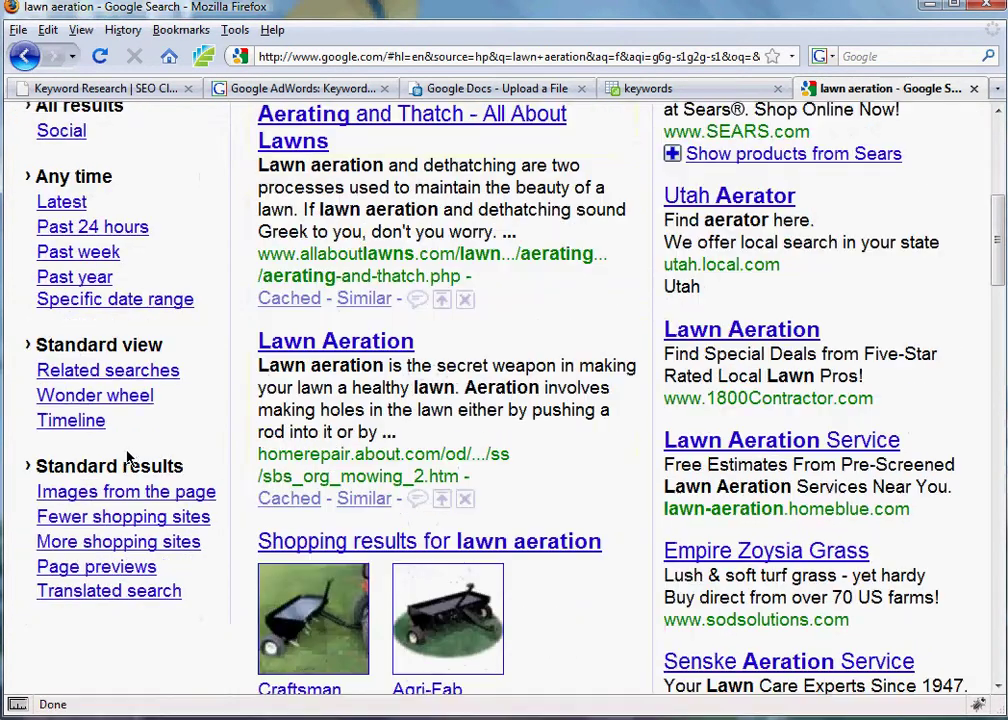
{"action": "left_click", "coordinate": [68, 400]}
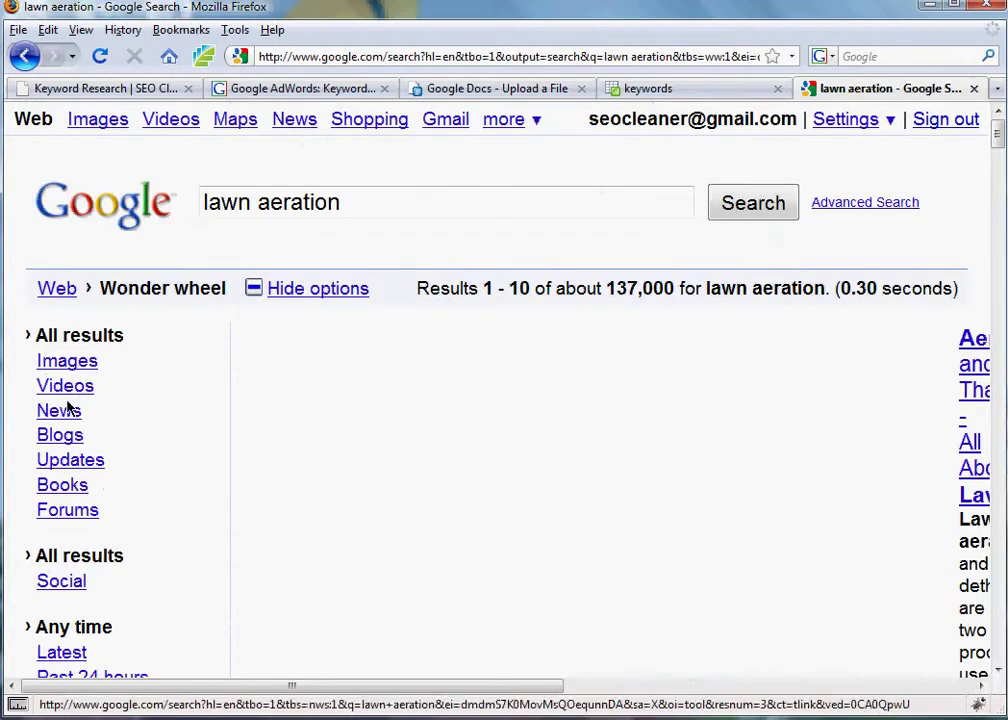
{"action": "scroll", "coordinate": [641, 508], "scroll_direction": "down", "scroll_amount": 1}
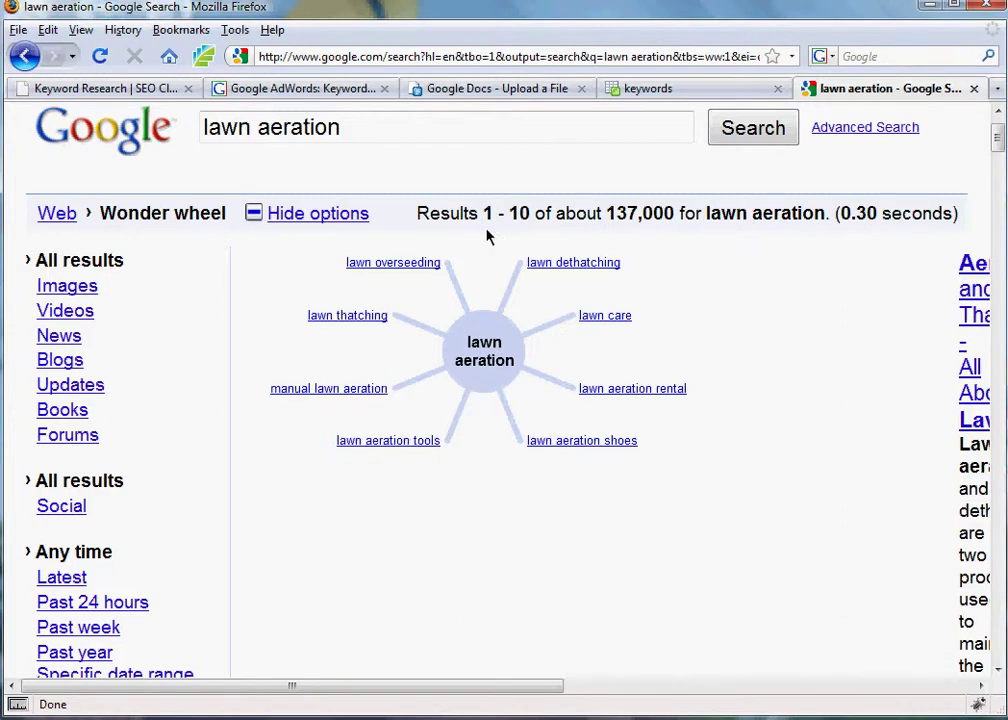
Step: Return to the Keyword Tool tab and place the text cursor at the end of the entered phrases, after "lawn aerate"
{"action": "left_click", "coordinate": [330, 89]}
{"action": "left_click_drag", "start_coordinate": [646, 172], "coordinate": [541, 147]}
{"action": "left_click", "coordinate": [659, 162]}
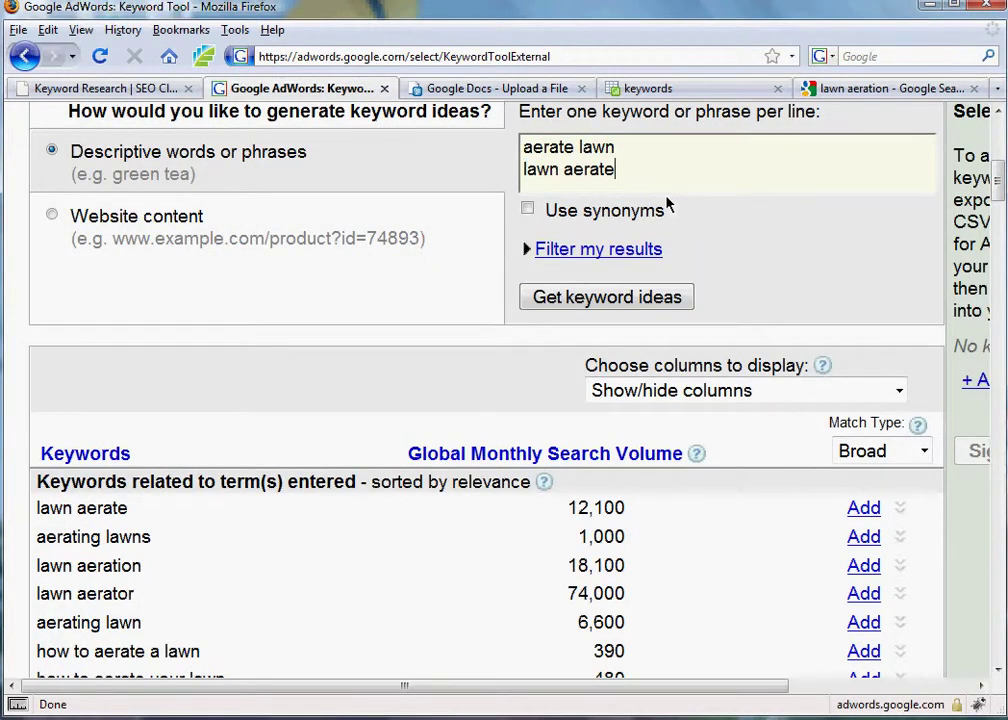